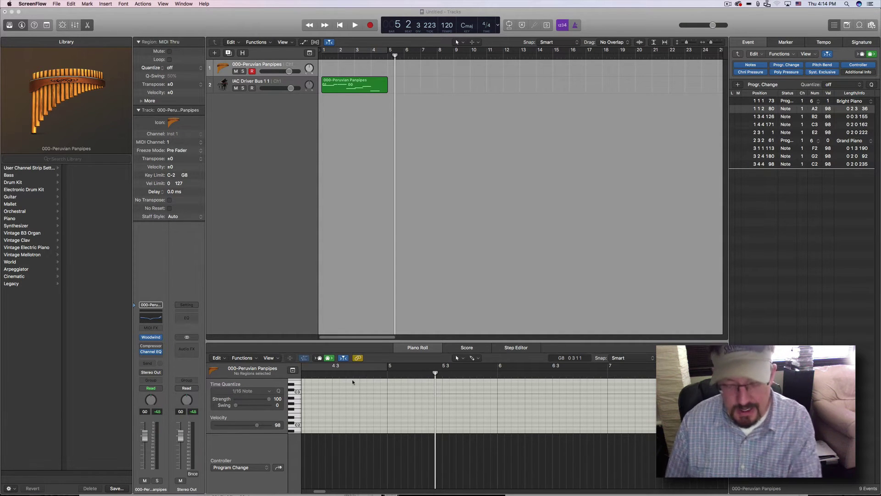
Show the Musical Typing keyboard and open the Peruvian Panpipes channel strip settings list
click(226, 377)
key(super+k)
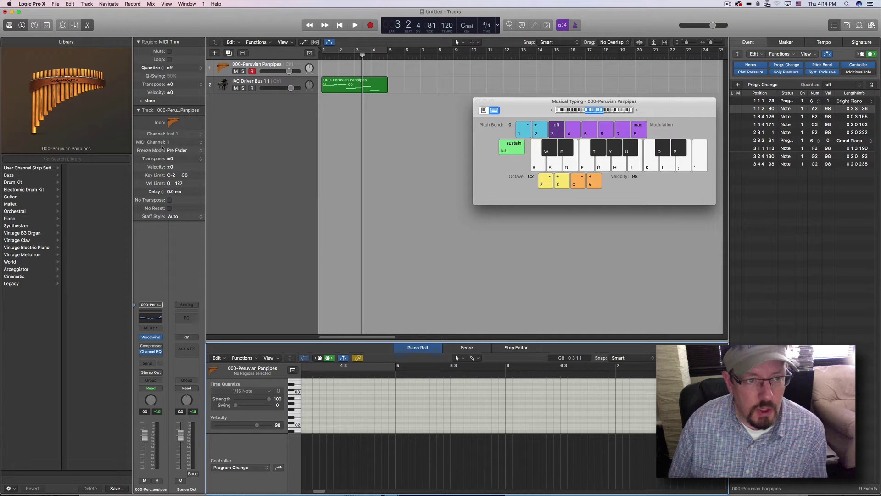
click(159, 305)
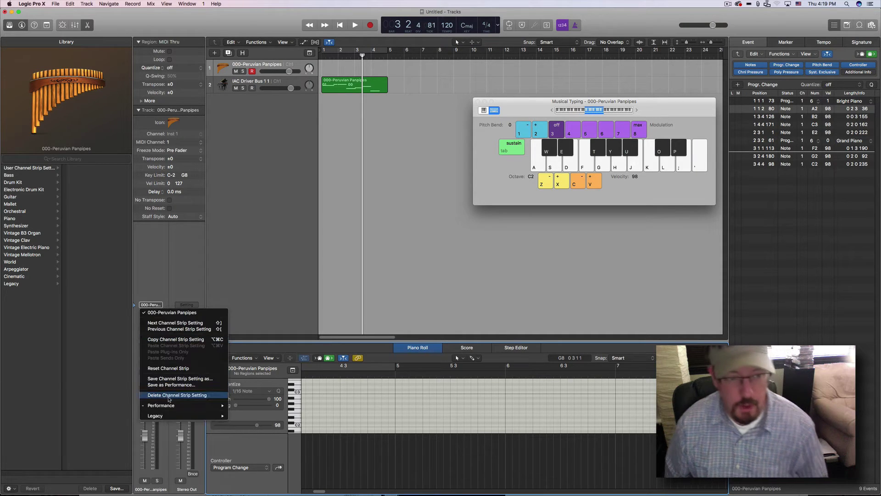
Review the saved Performances list, then open and close the Woodwind plug-in window unchanged
mouse_move(171, 407)
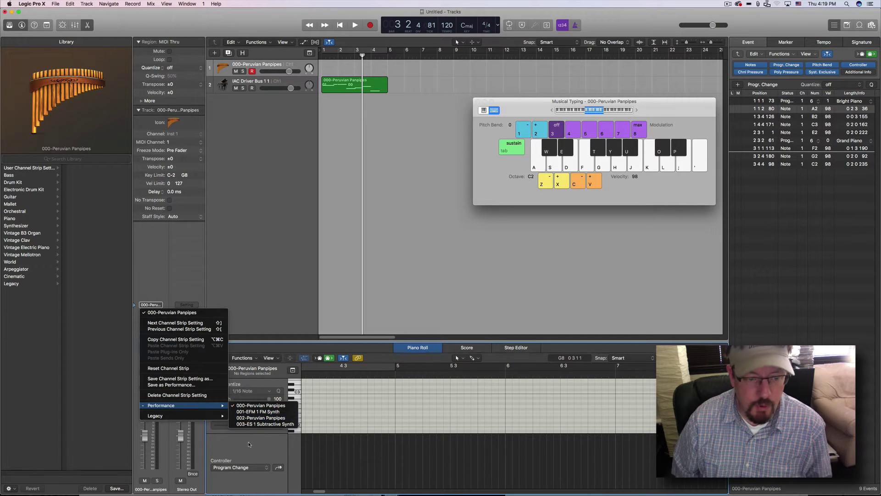
click(173, 263)
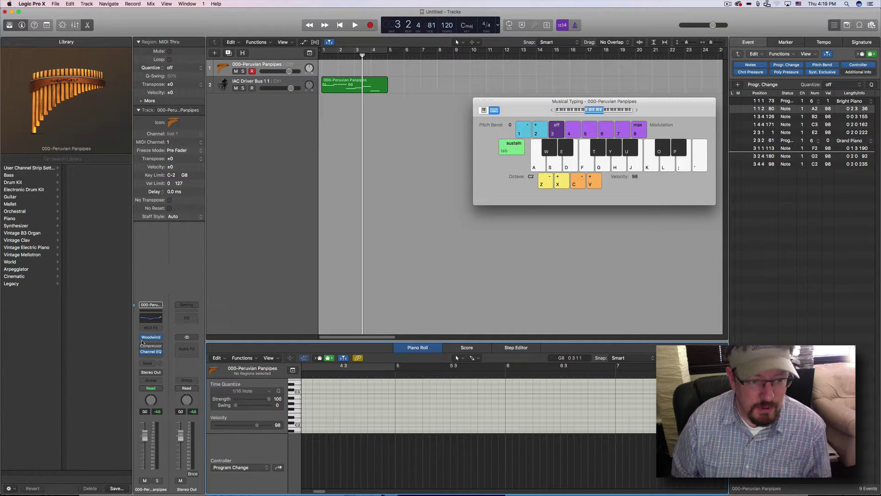
mouse_move(153, 339)
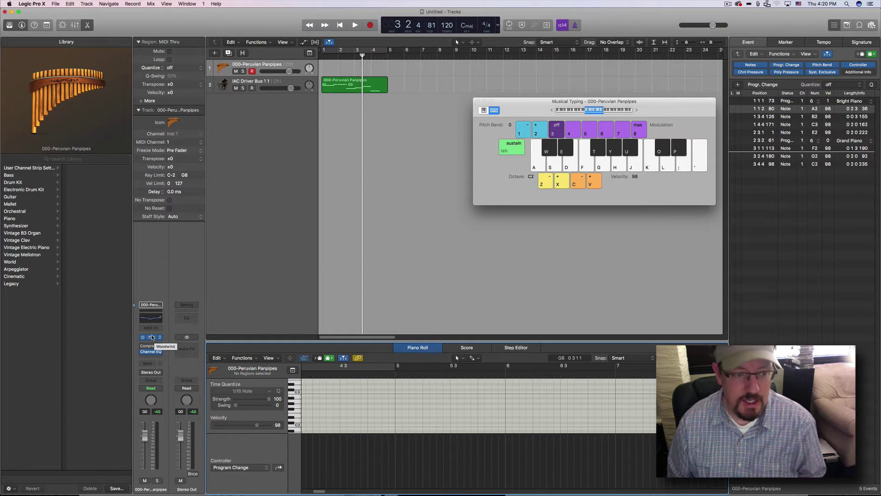
click(153, 338)
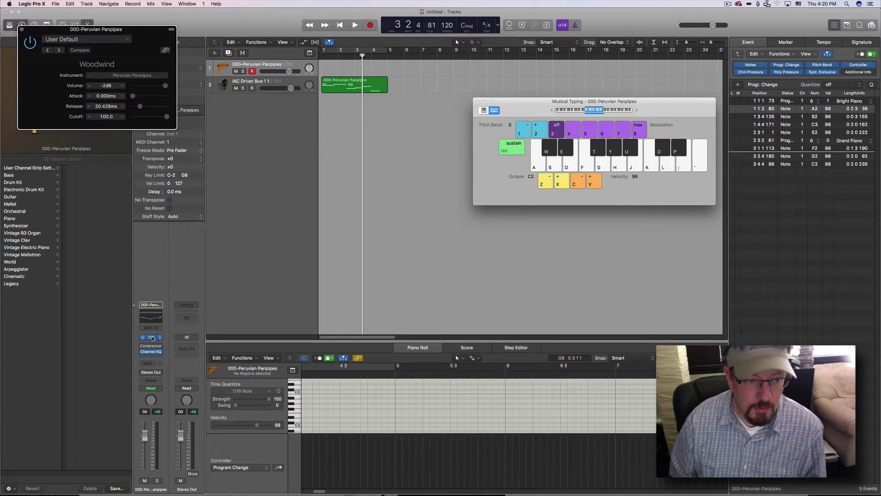
click(23, 29)
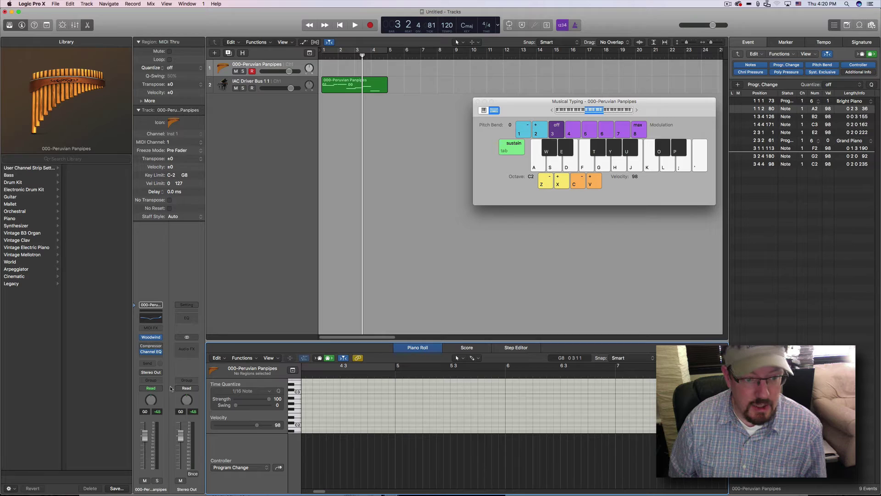
click(152, 304)
mouse_move(205, 407)
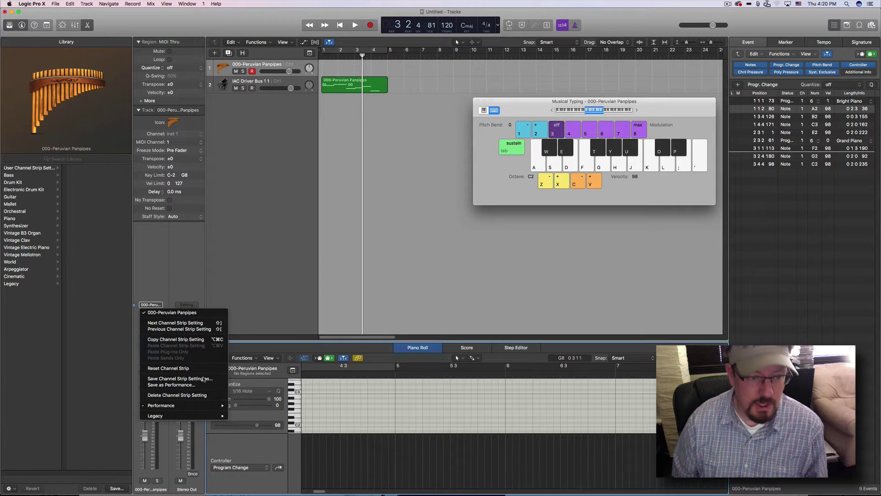
key(Escape)
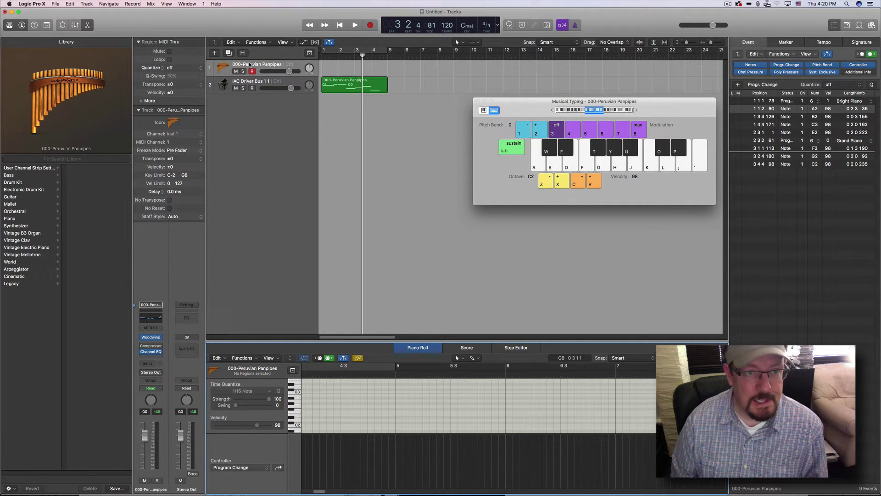
Audition the Flute Organ and Fugue Organ patches from Orchestral > Pipe Organ with test notes
click(29, 212)
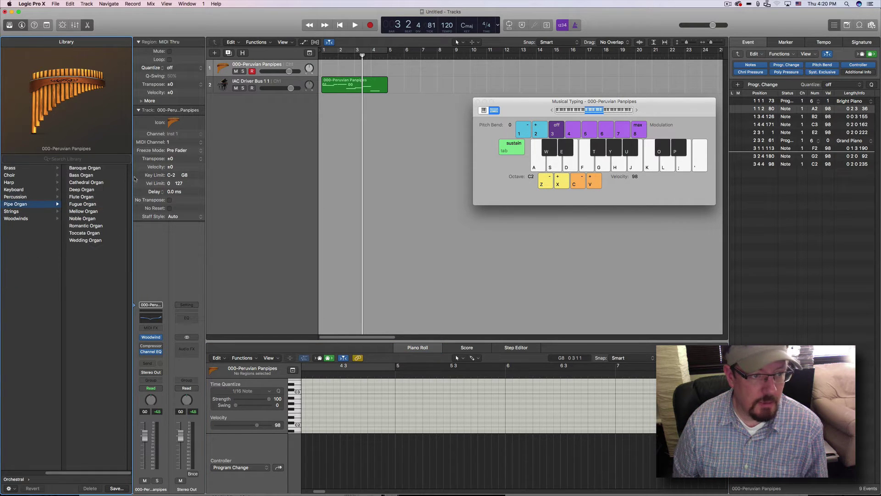
click(98, 196)
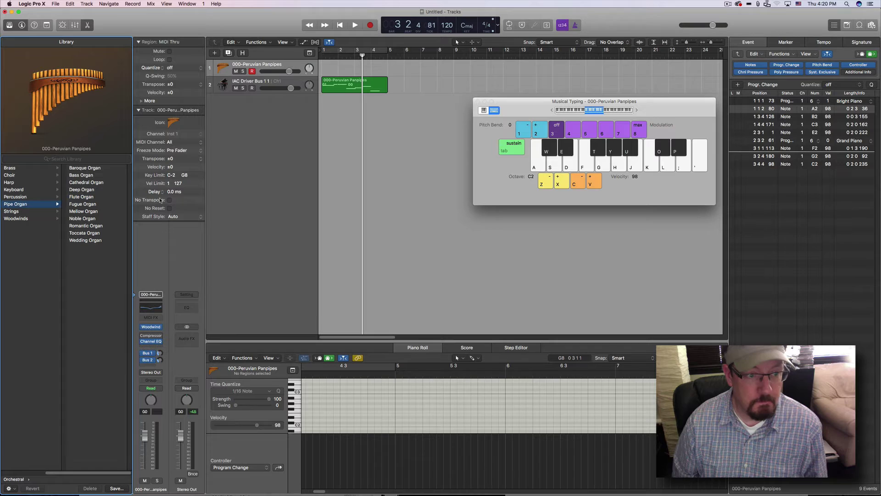
key(j)
key(h)
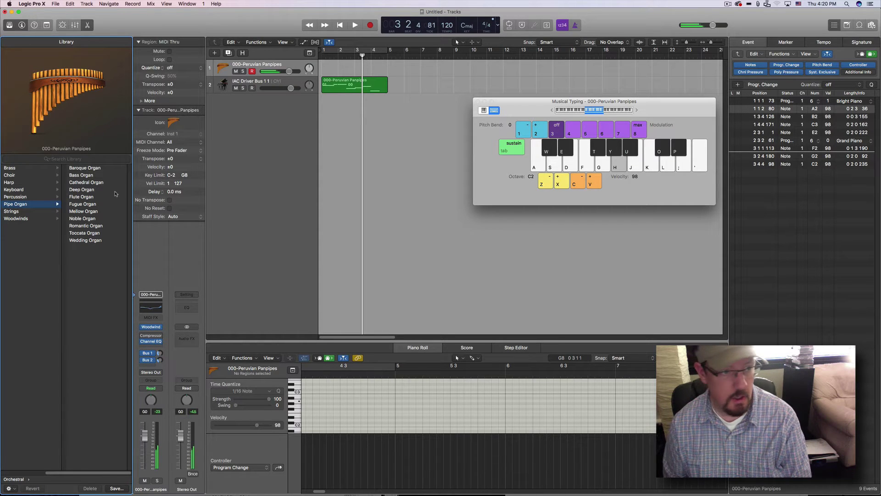
click(87, 205)
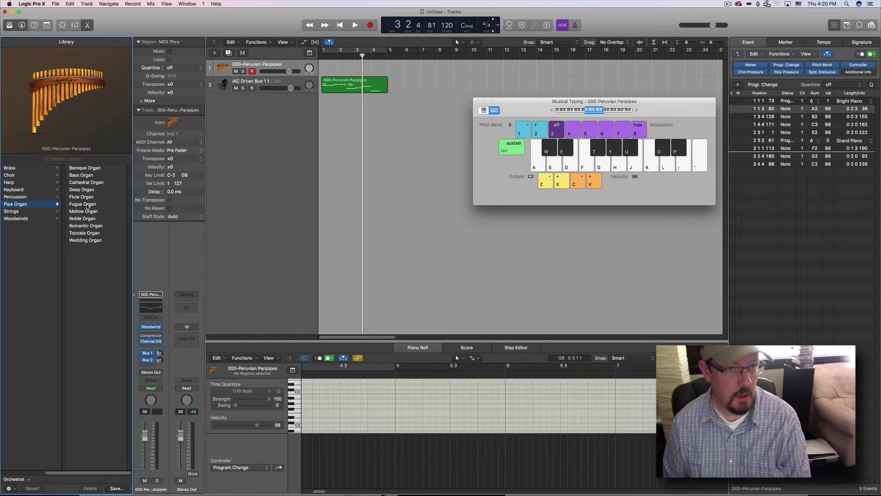
click(87, 205)
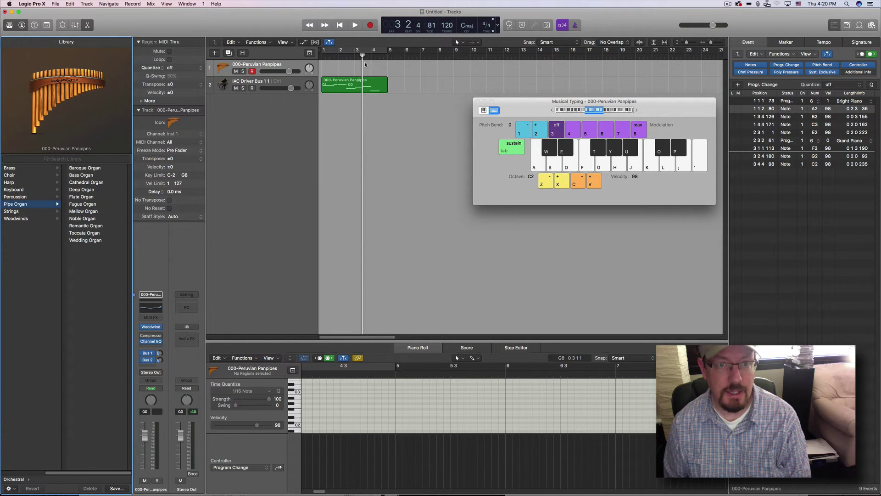
Move the playhead to bar 5, load Fugue Organ, and add a new instrument track
click(246, 141)
key(period)
key(period)
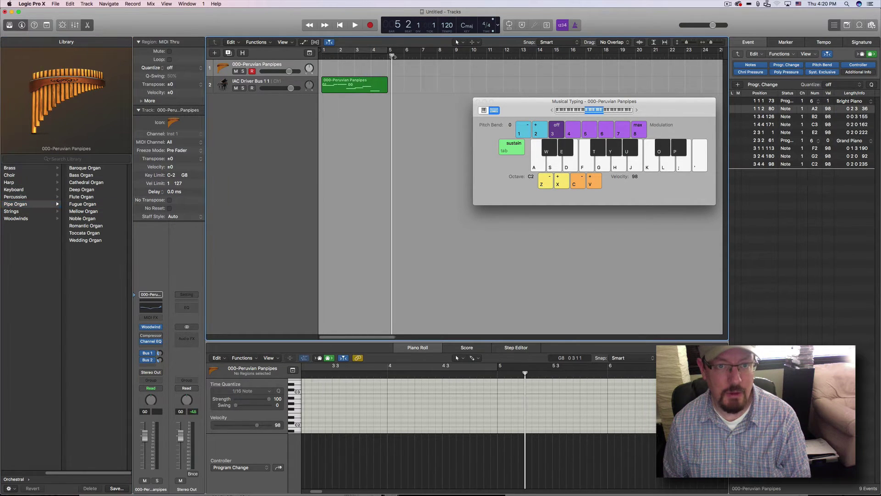
click(84, 205)
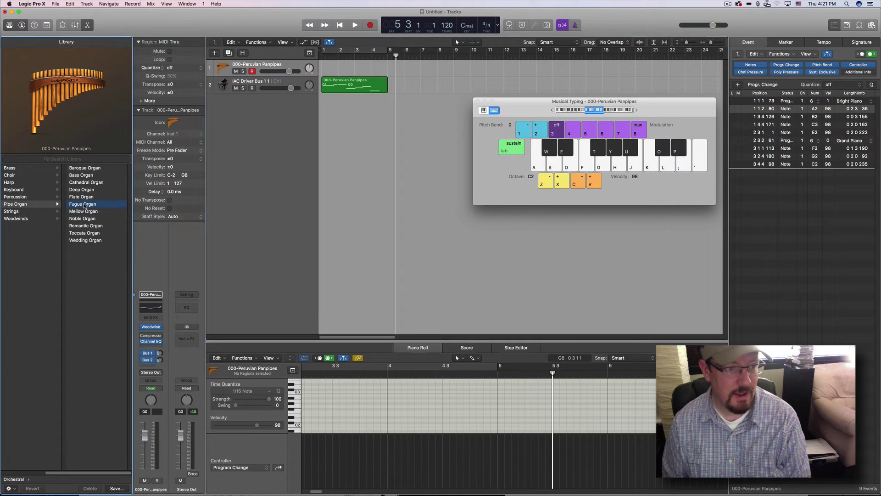
click(84, 210)
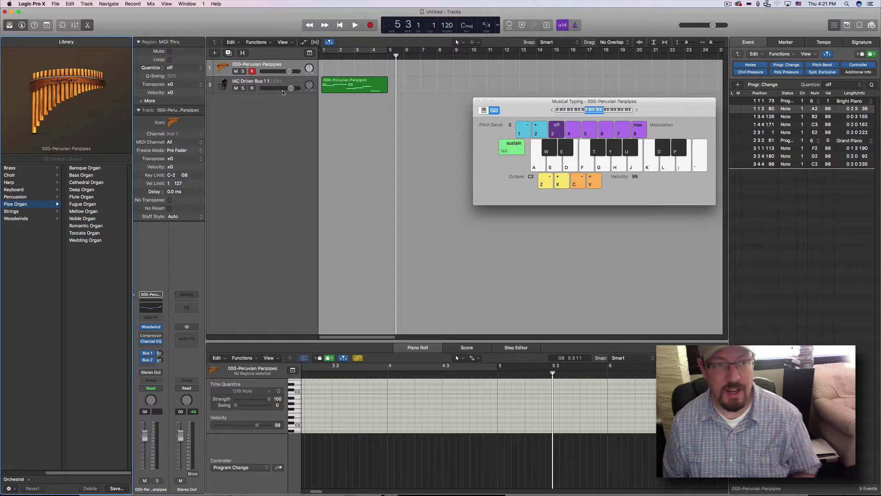
double_click(250, 113)
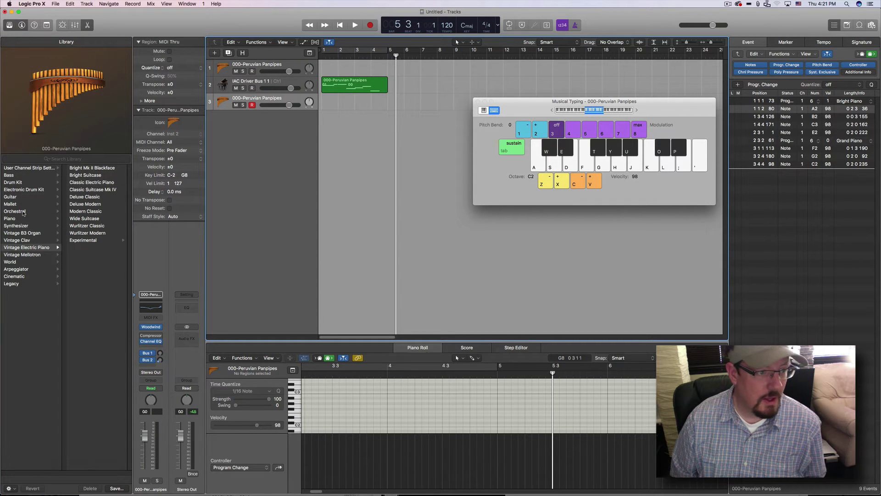
Load Orchestral > Pipe Organ > Fugue Organ on the new track 3 and mute the IAC Driver Bus track
click(24, 212)
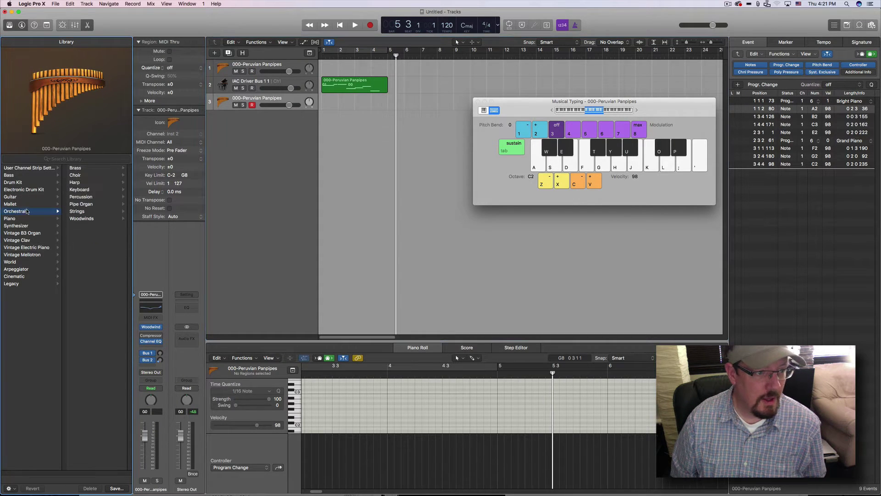
click(85, 204)
click(98, 211)
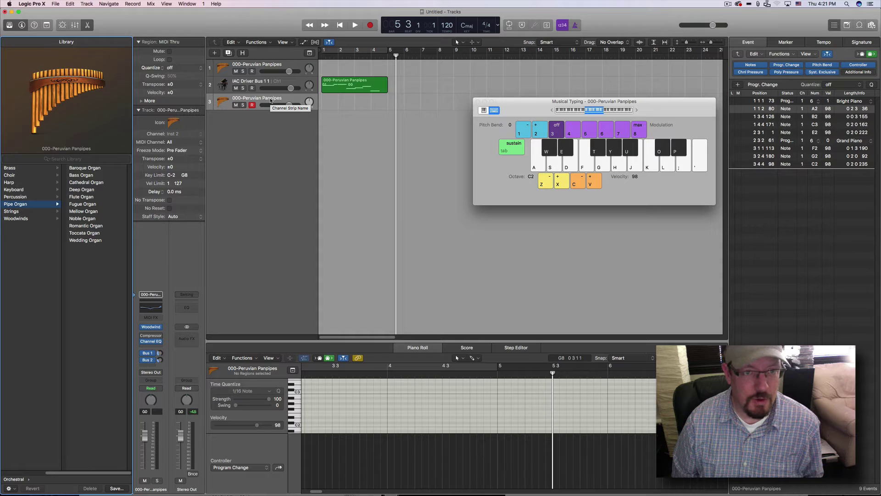
click(236, 88)
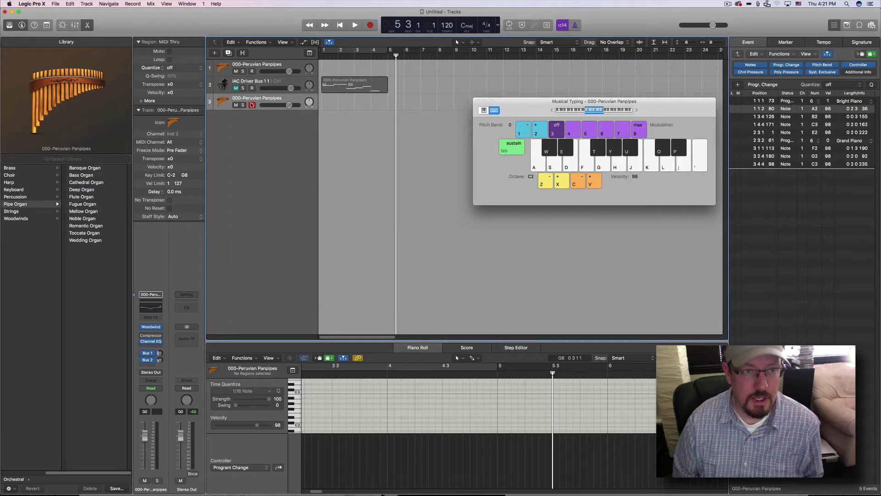
click(79, 205)
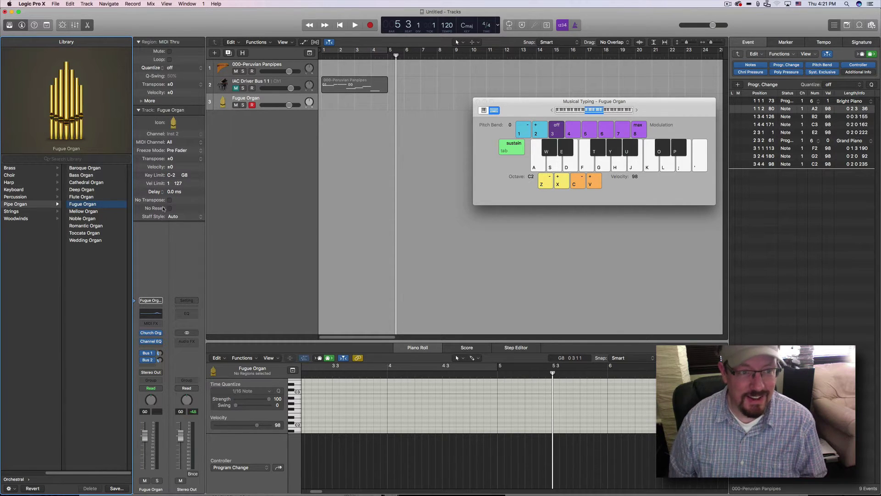
Save the organ channel strip as a Performance named Fugue Organ with program number 4
click(151, 300)
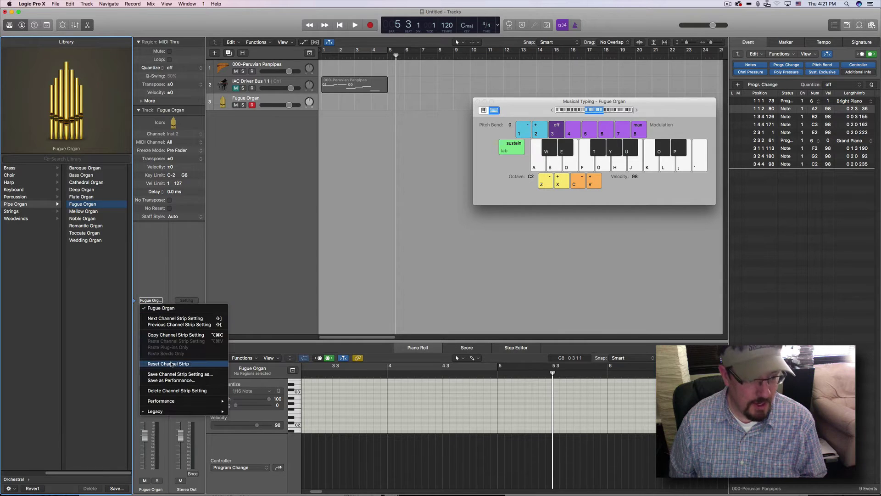
click(172, 380)
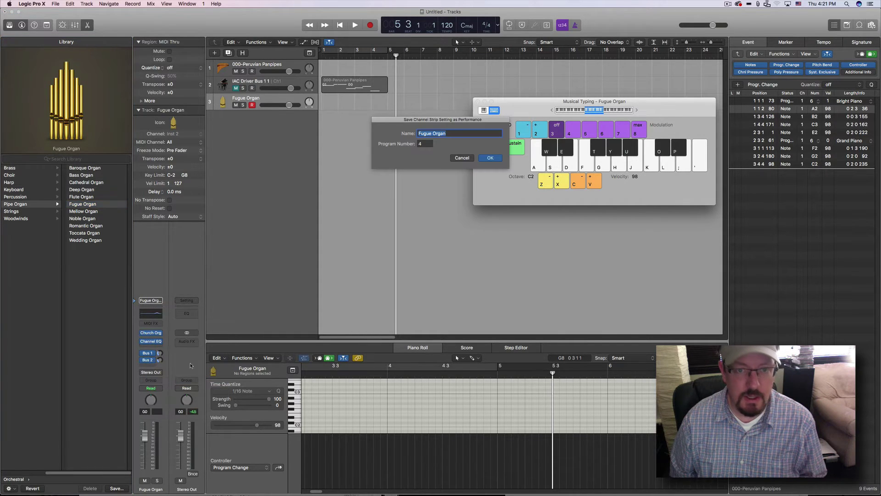
click(491, 158)
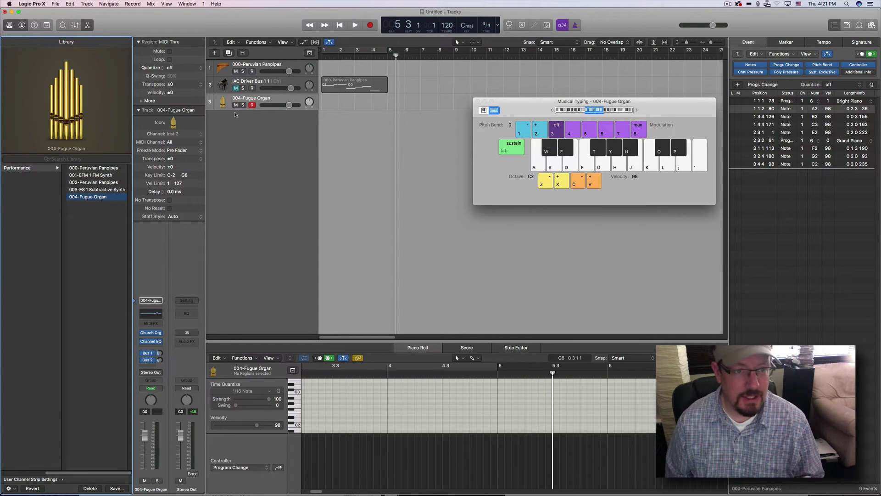
Set the 004-Fugue Organ track's MIDI channel to 2 in the Inspector
click(268, 65)
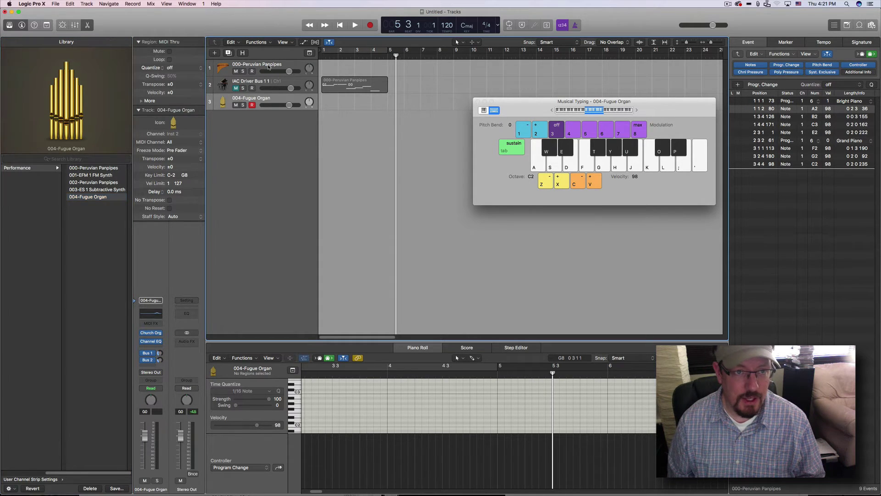
click(268, 99)
key(Up)
key(Up)
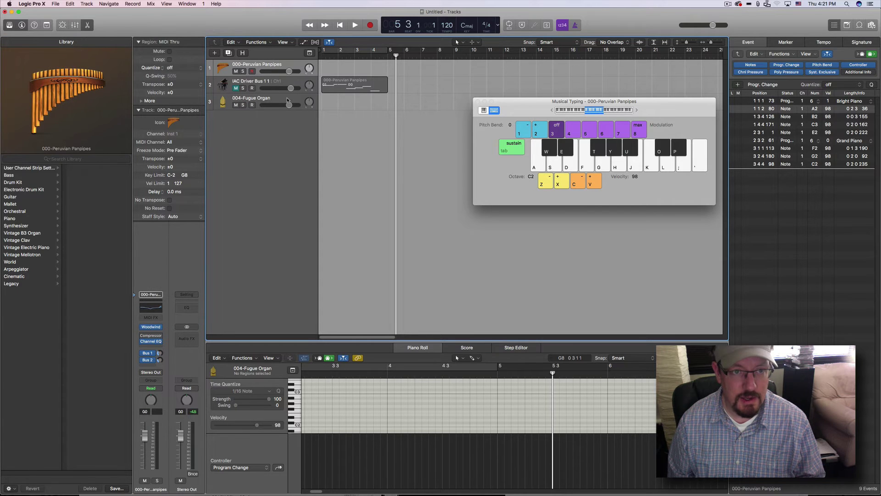
click(266, 100)
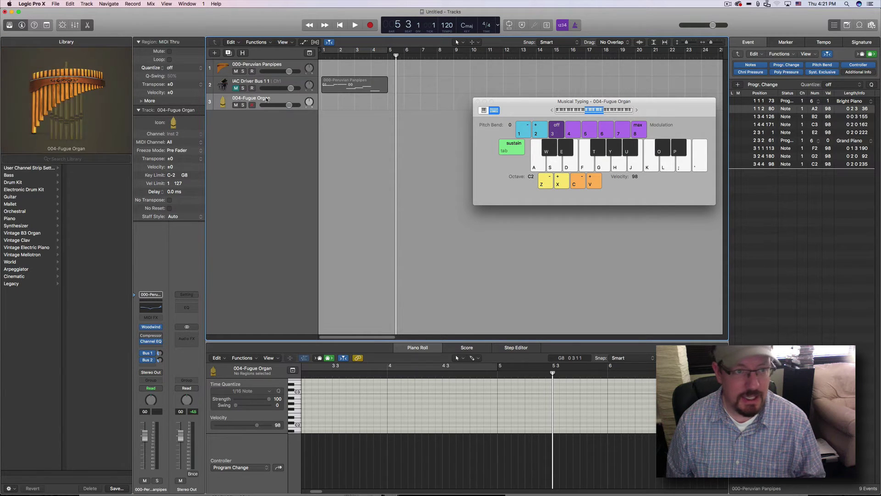
click(201, 143)
click(187, 154)
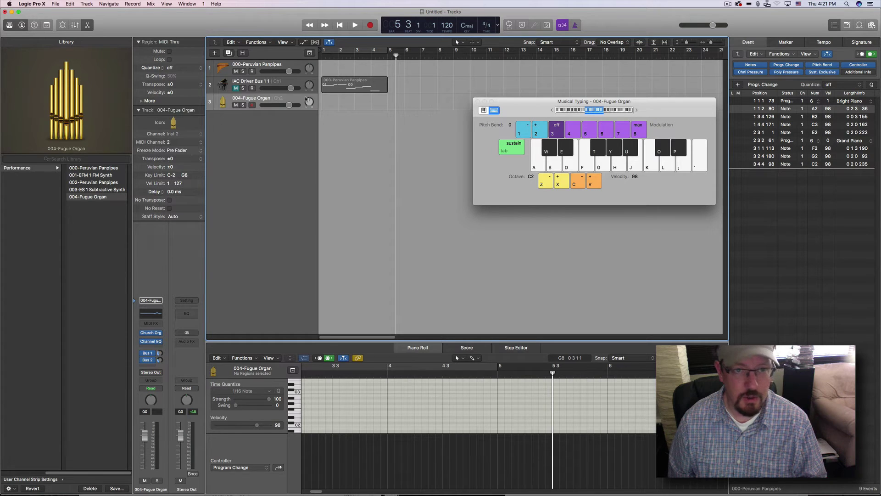
Unmute the IAC Driver Bus track, scrub through the song, and start playback to hear program changes
click(236, 88)
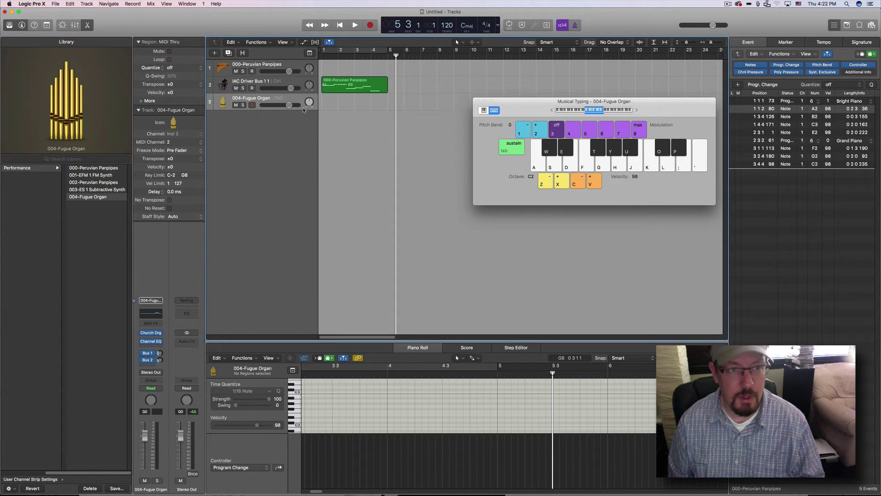
drag(398, 55, 322, 58)
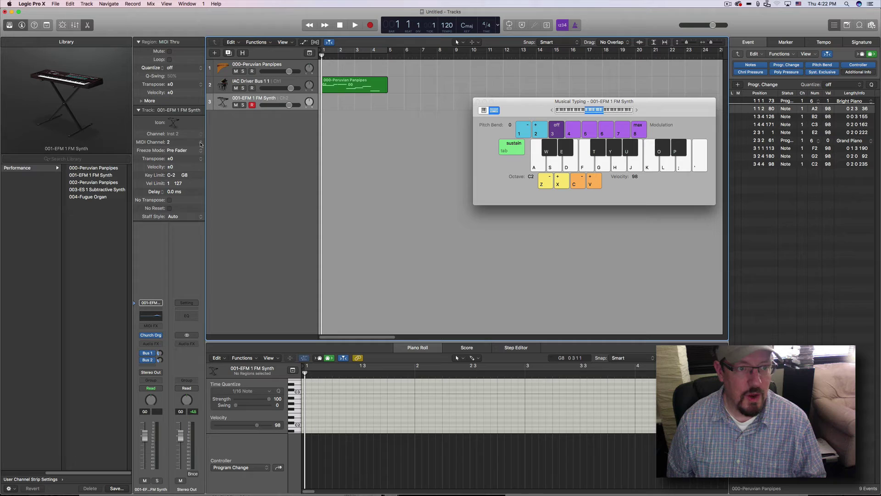
key(space)
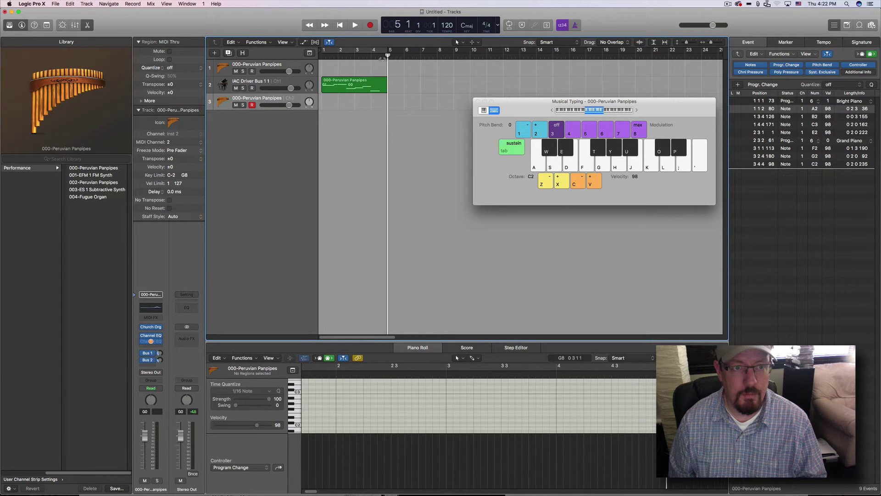
Play the project from the start and select the IAC Driver Bus track to view its notes
click(323, 53)
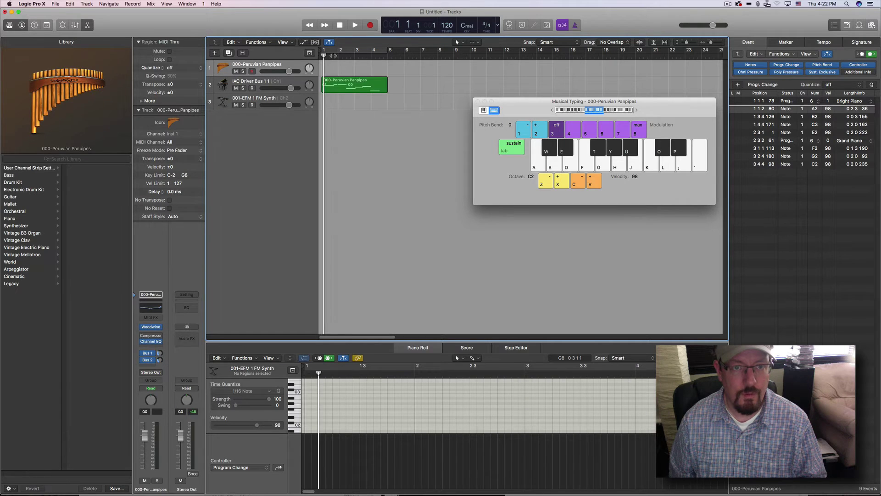
key(Return)
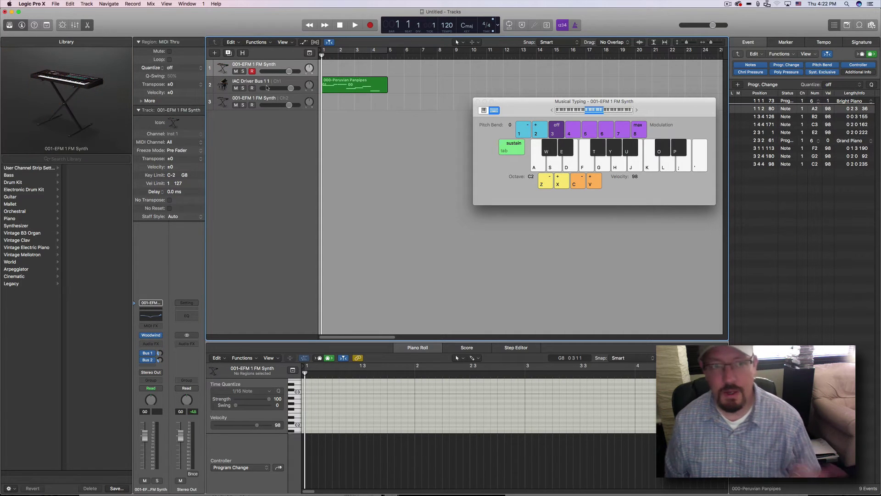
click(268, 80)
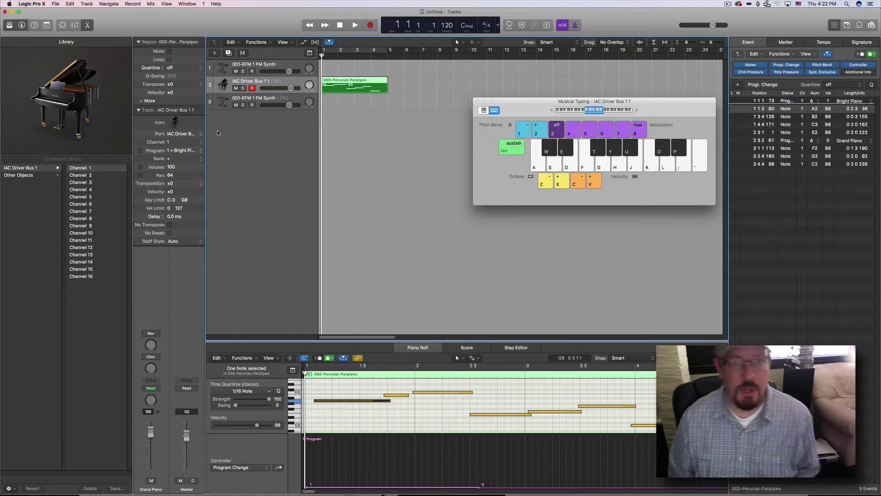
Move the Peruvian Panpipes region onto the 001-EFM 1 FM Synth track and play it back repeatedly
click(250, 97)
drag(342, 81, 342, 98)
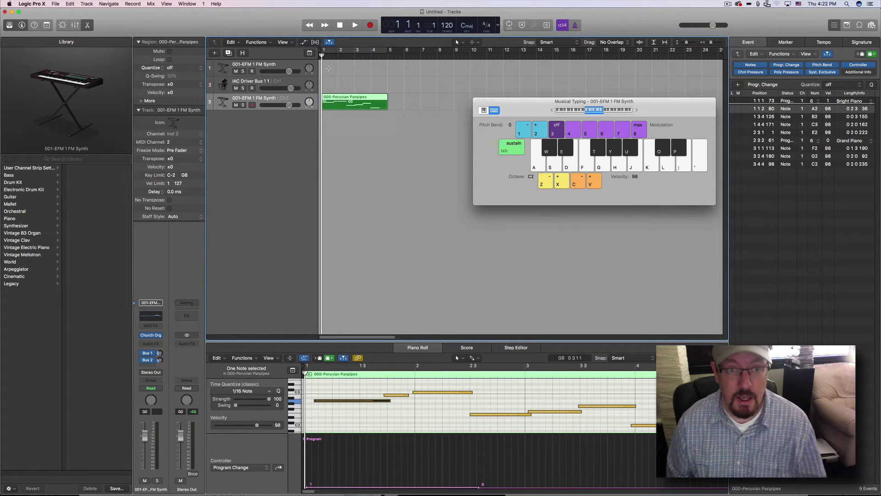
key(.)
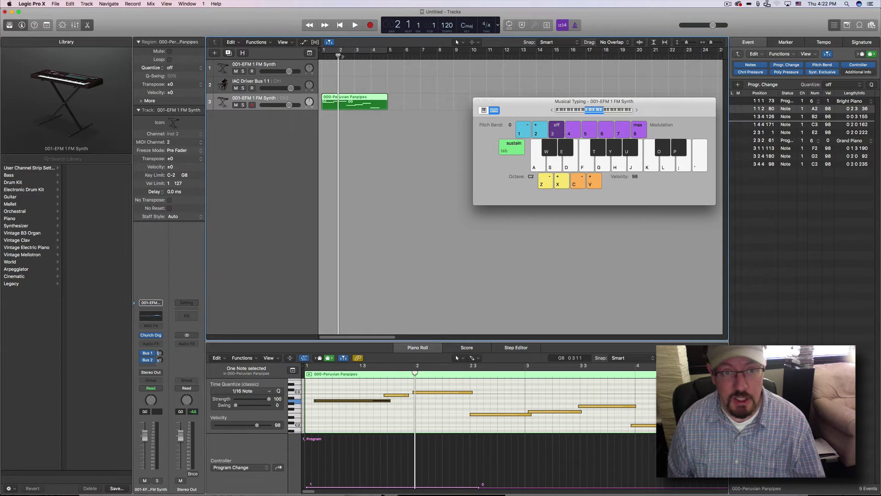
key(.)
key(.)
key(.)
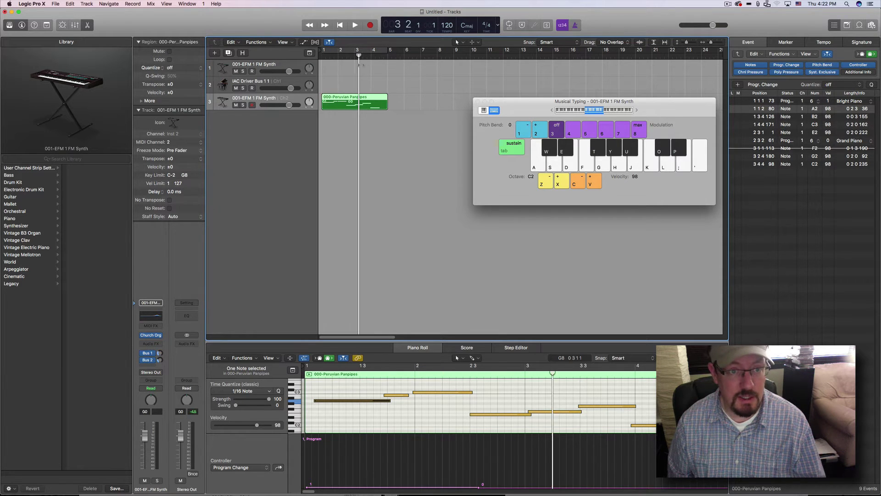
key(.)
key(.)
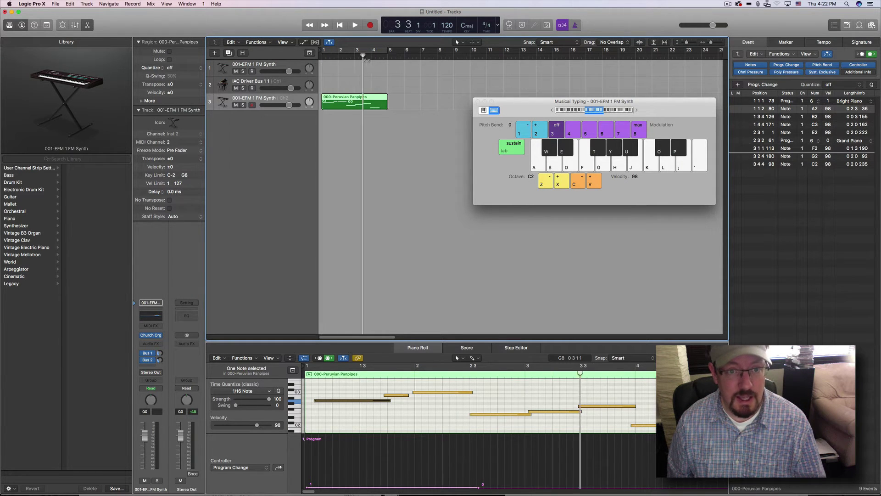
key(.)
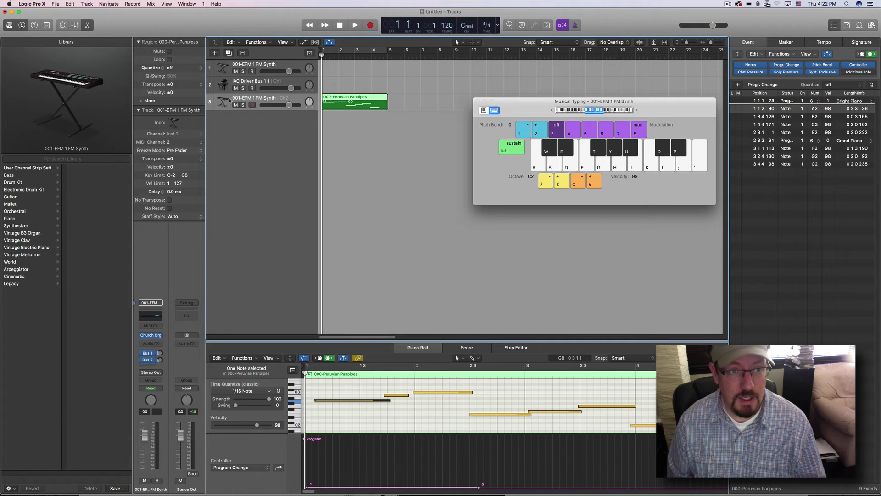
key(.)
key(.)
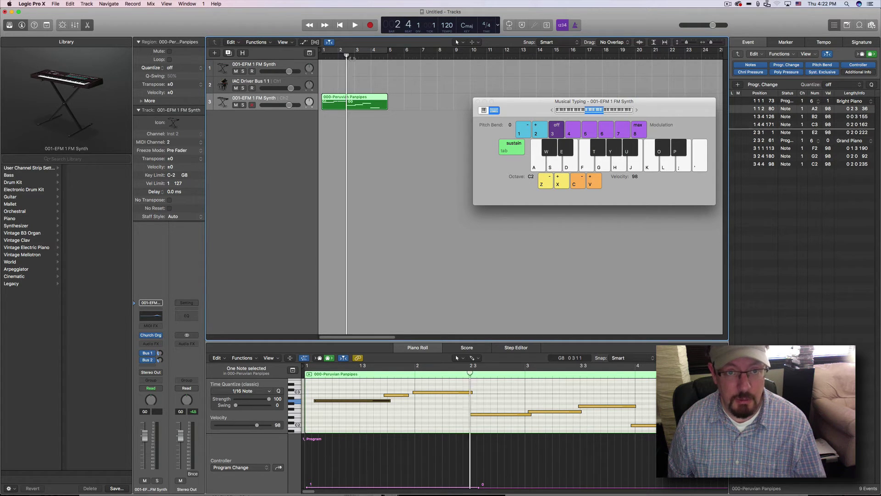
key(.)
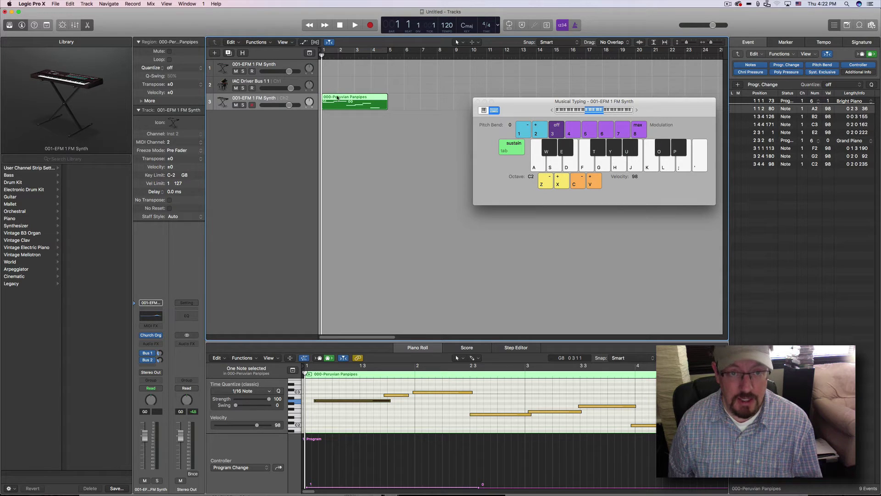
Select the IAC Driver Bus track and switch to Audio MIDI Setup
click(335, 99)
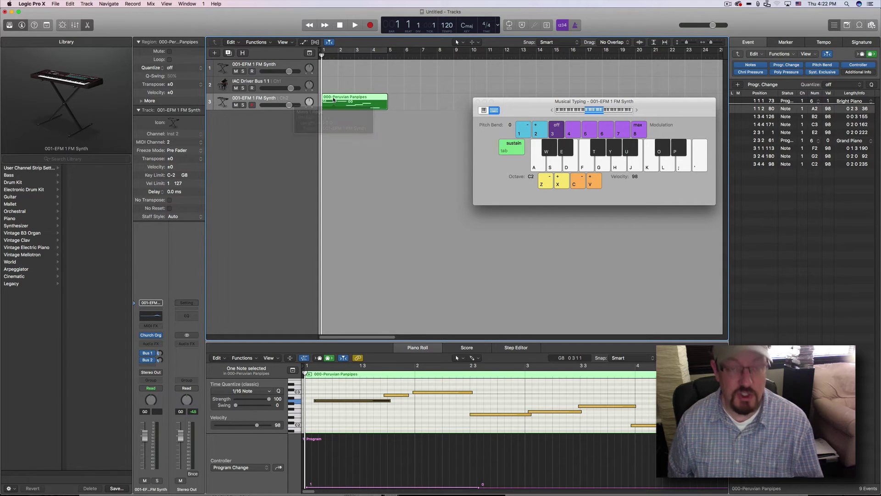
click(244, 83)
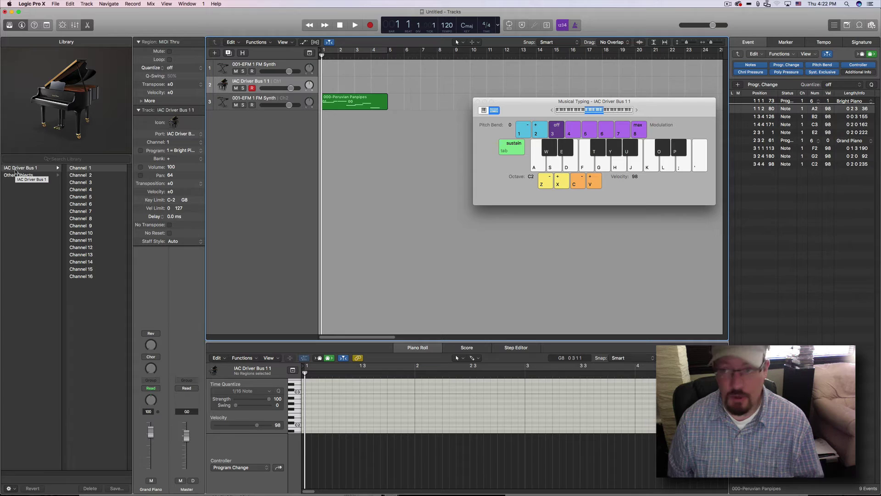
key(super+Tab)
key(super+Tab)
key(super+shift+Tab)
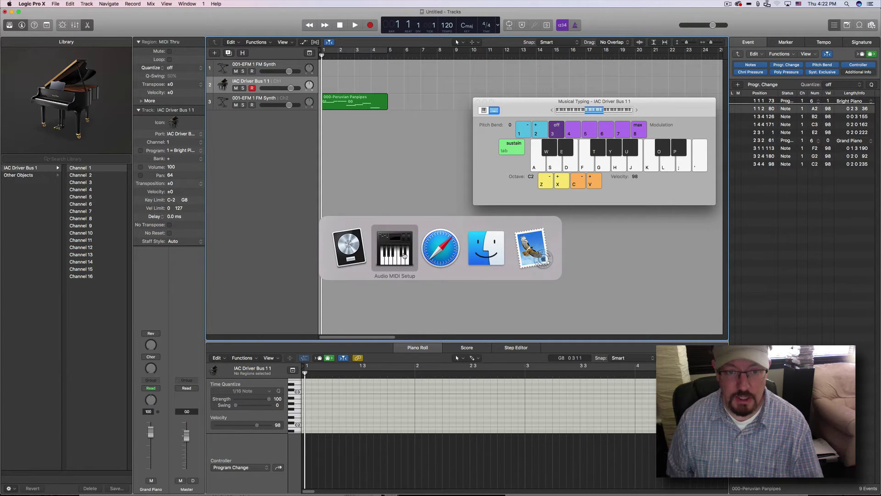
Rearrange the windows and view, then close, the IAC Driver's properties in MIDI Studio
drag(487, 274, 370, 271)
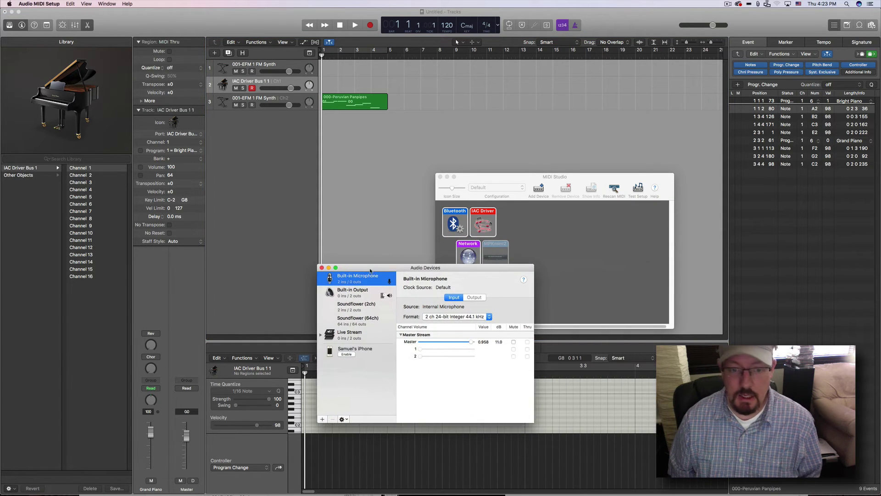
drag(490, 179, 441, 79)
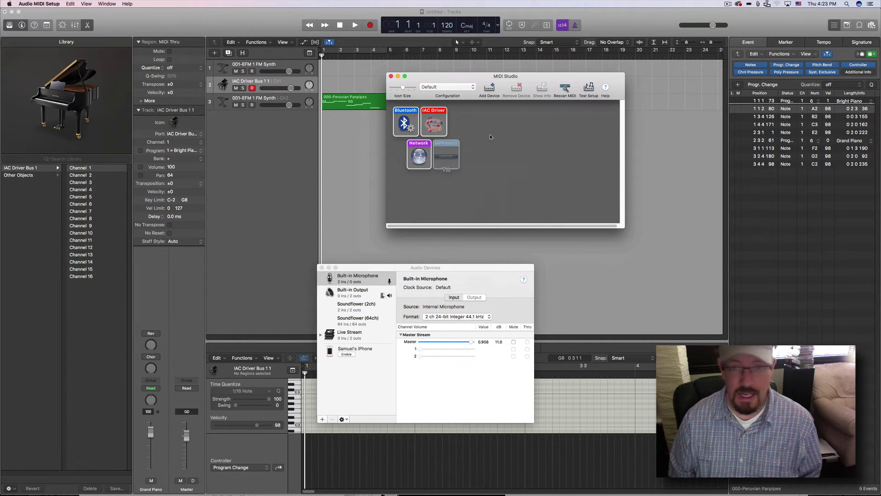
click(432, 123)
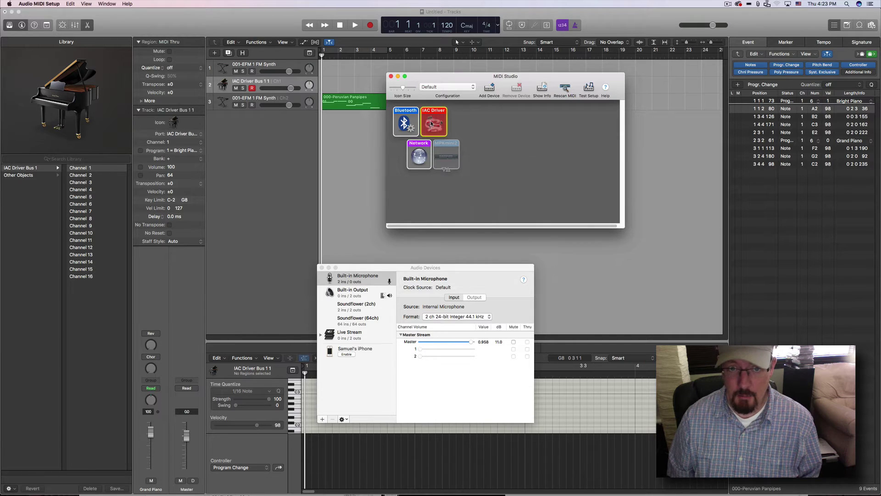
double_click(432, 123)
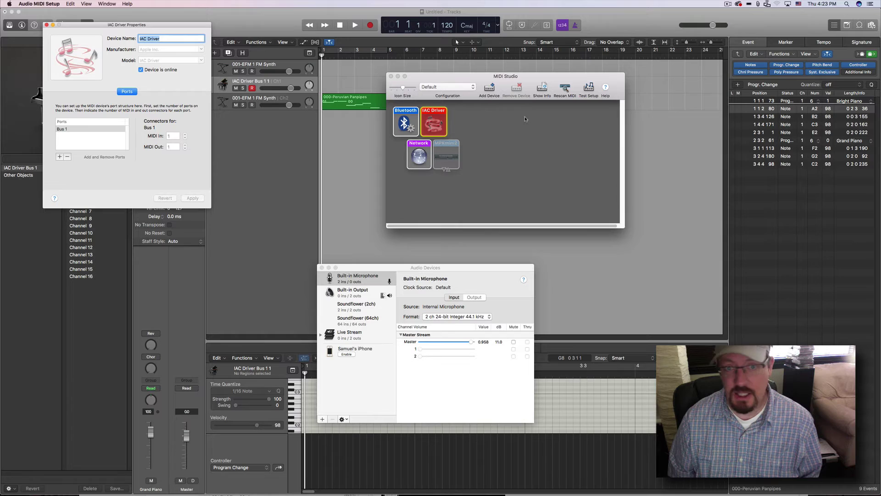
click(45, 24)
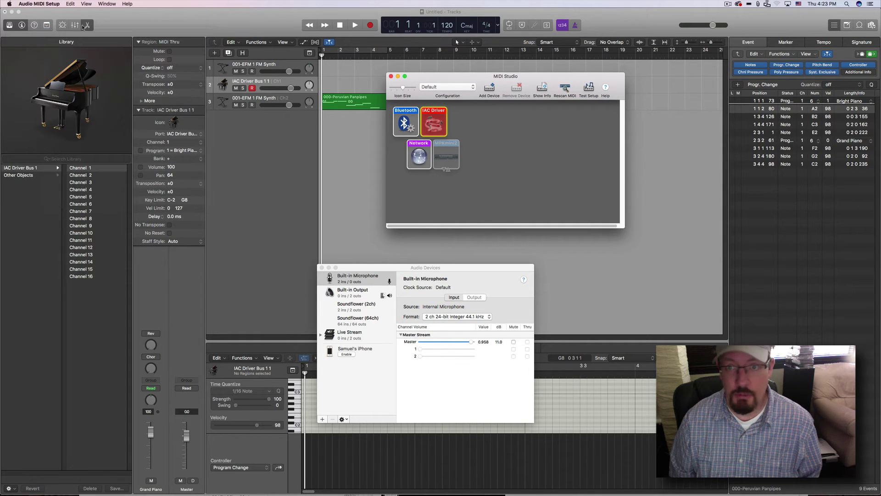
Close the MIDI Studio and Audio Devices windows
drag(460, 78, 466, 99)
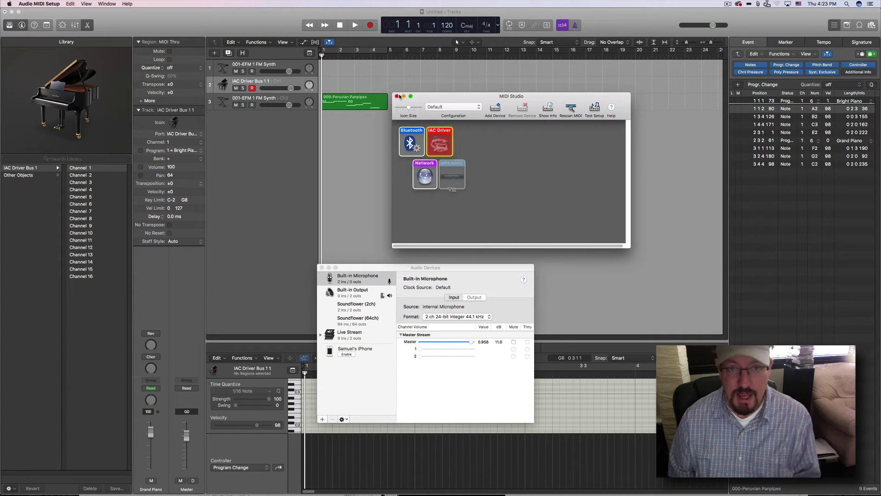
key(super+w)
click(322, 268)
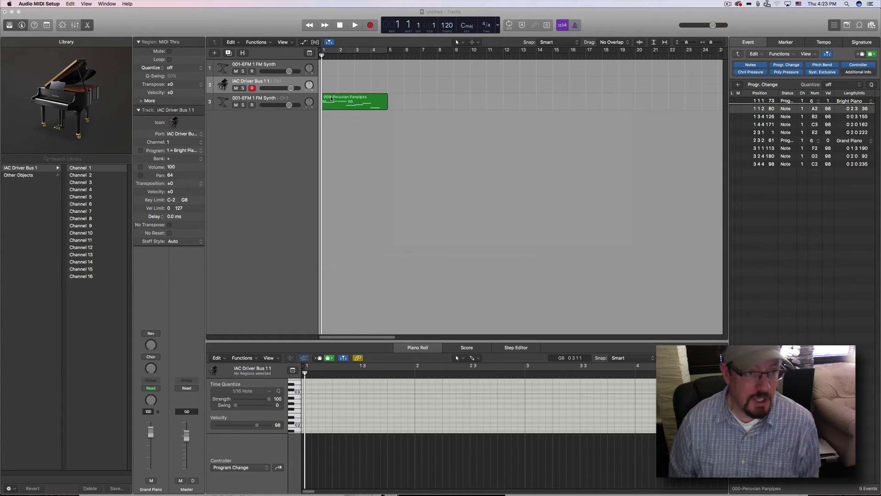
Move the Peruvian Panpipes region back onto the IAC Driver Bus track and refocus Logic Pro X
drag(338, 97, 337, 87)
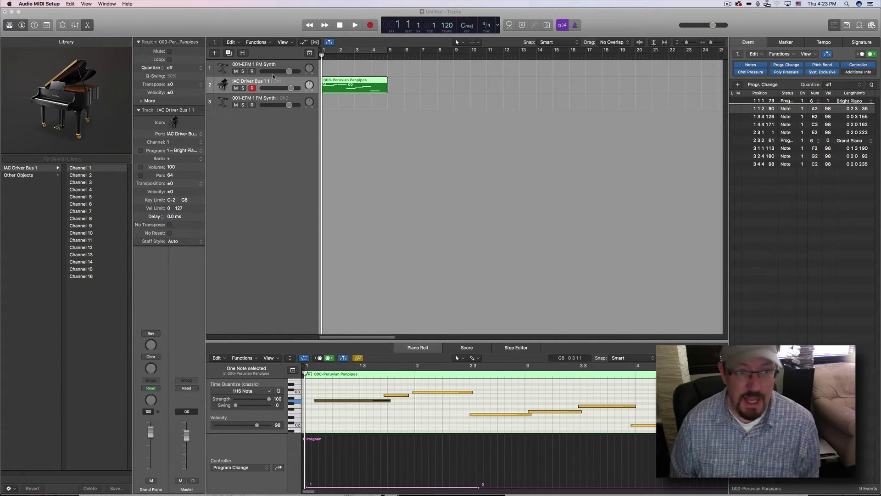
click(85, 169)
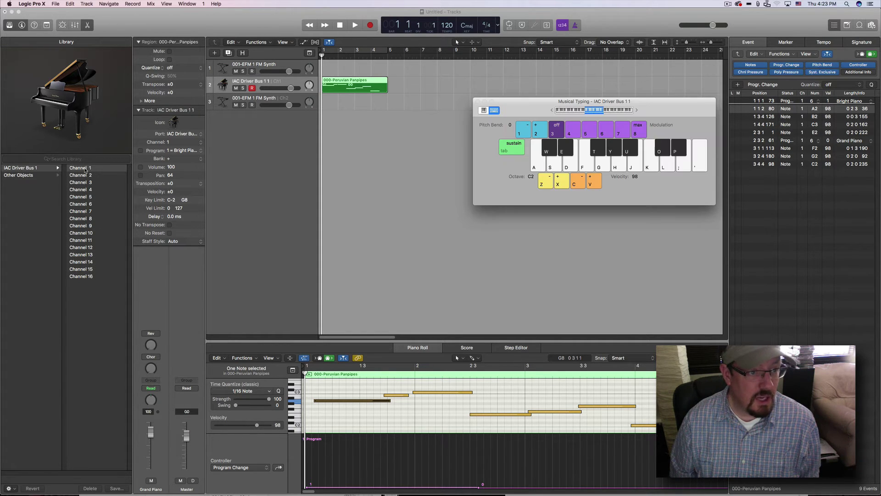
Set the first FM Synth track to receive MIDI channel 1, and confirm track 3 is on channel 2
click(271, 64)
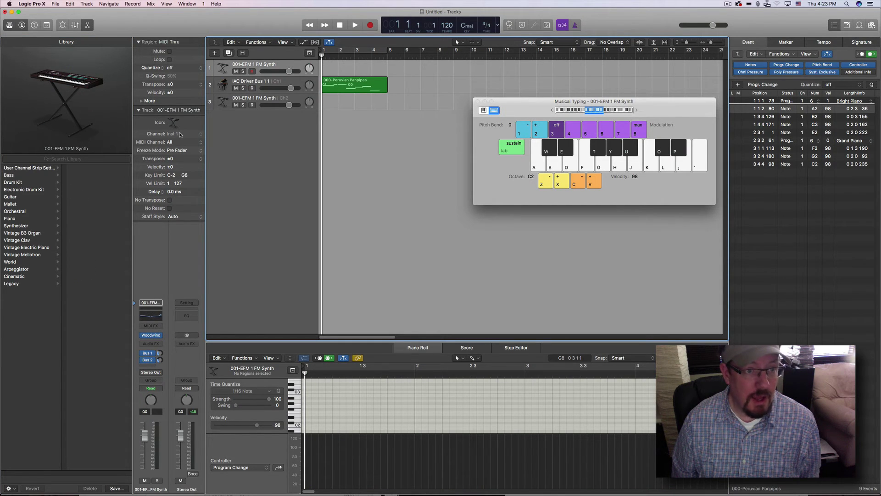
click(182, 142)
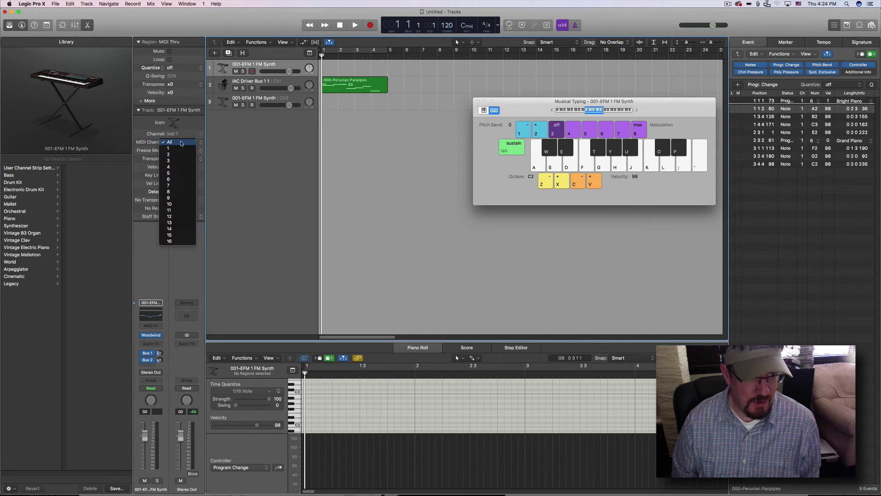
click(179, 149)
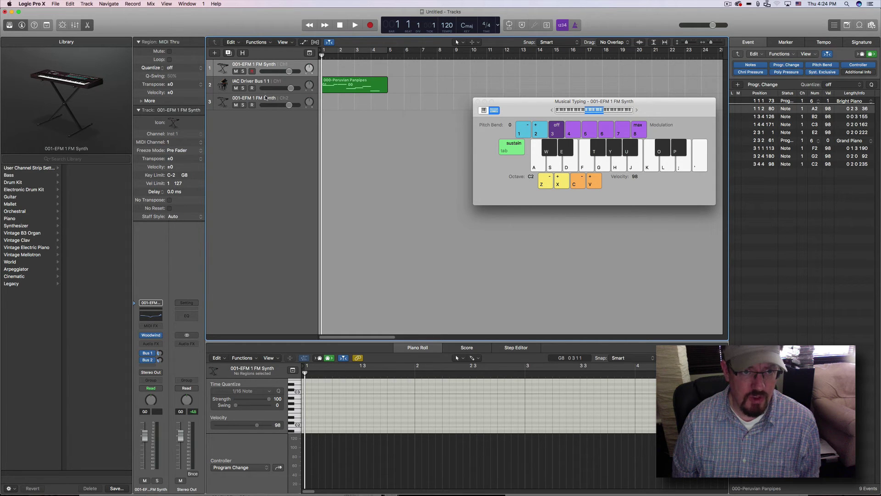
click(265, 97)
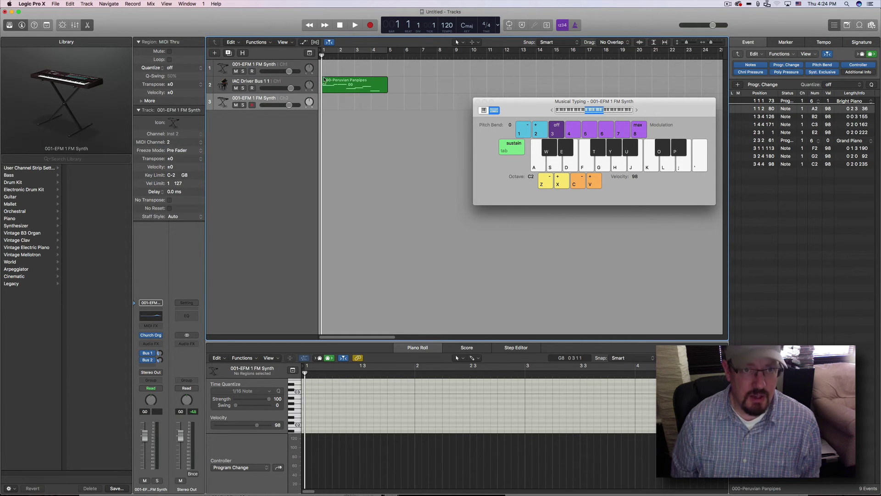
With track 1 selected, replay the opening bars to test the Performance switch
click(303, 61)
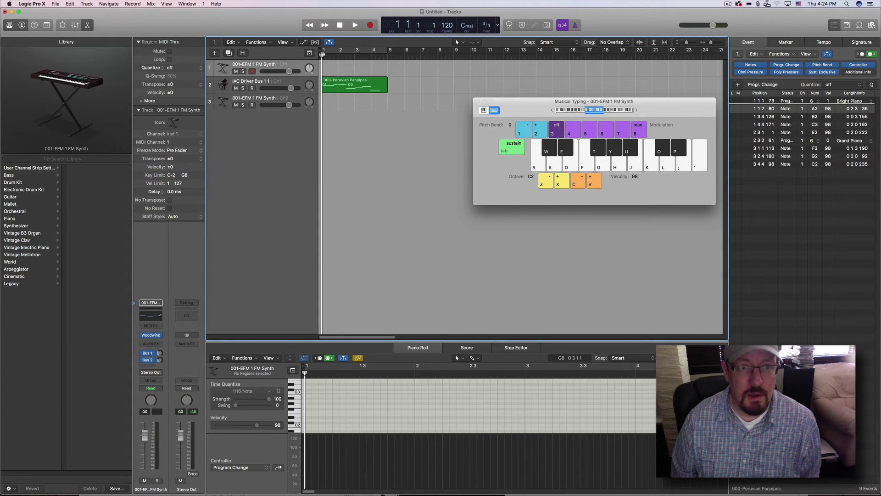
key(space)
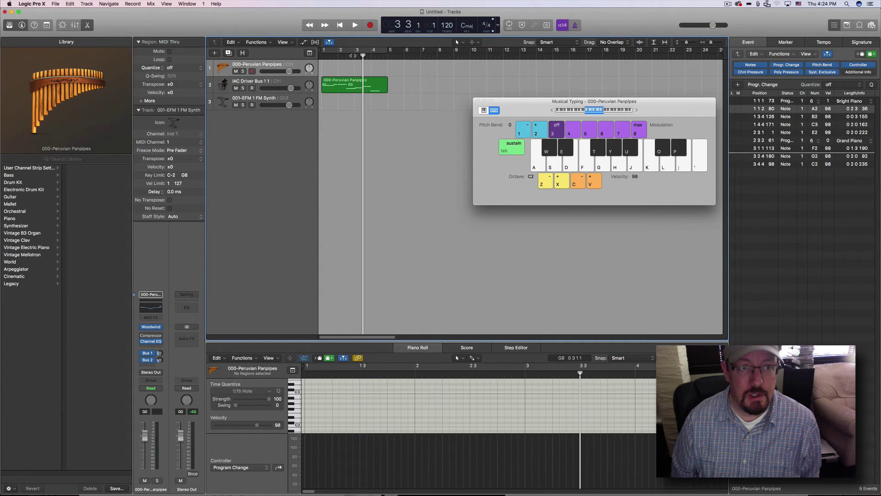
key(comma)
key(comma)
key(comma)
key(period)
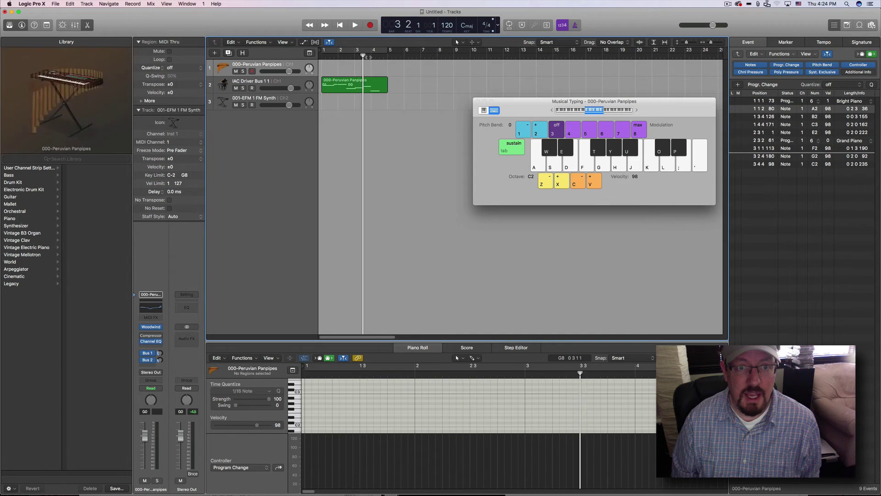
key(comma)
key(comma)
key(comma)
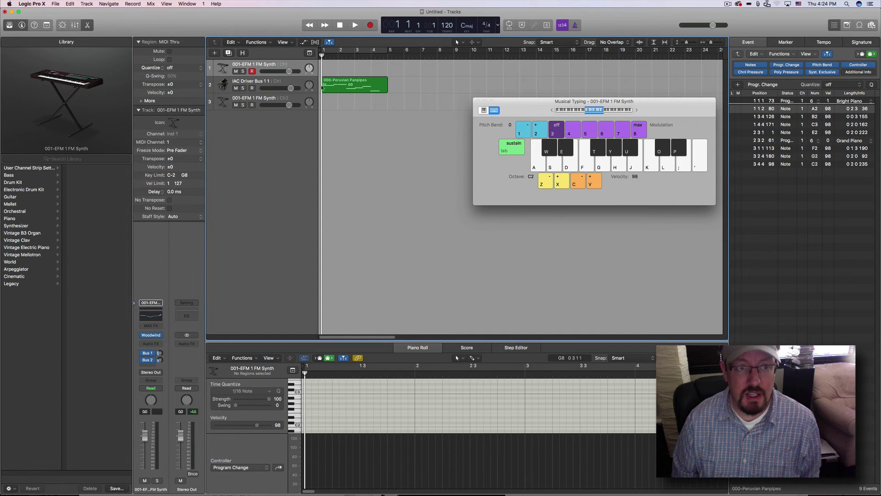
key(period)
key(period)
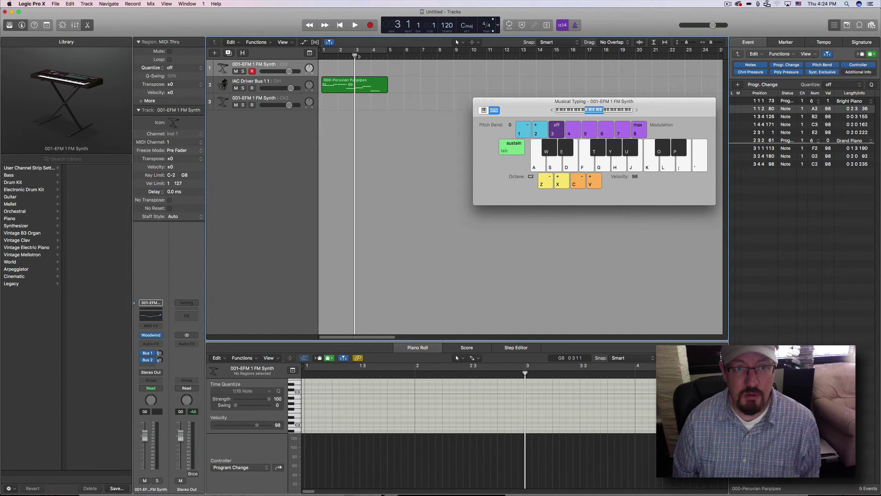
key(period)
key(comma)
key(comma)
key(comma)
Replay the song with track 3 selected, then stop and return to bar 1
click(258, 98)
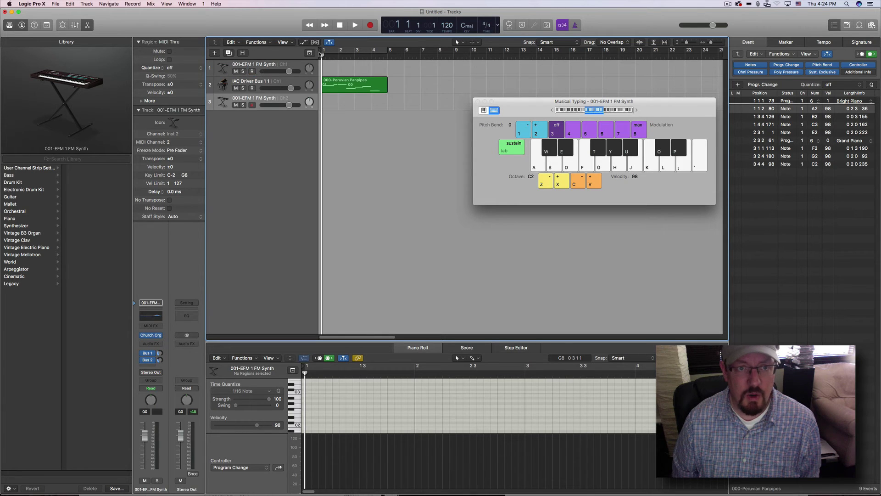
key(period)
key(period)
key(period)
key(period)
key(comma)
key(comma)
key(comma)
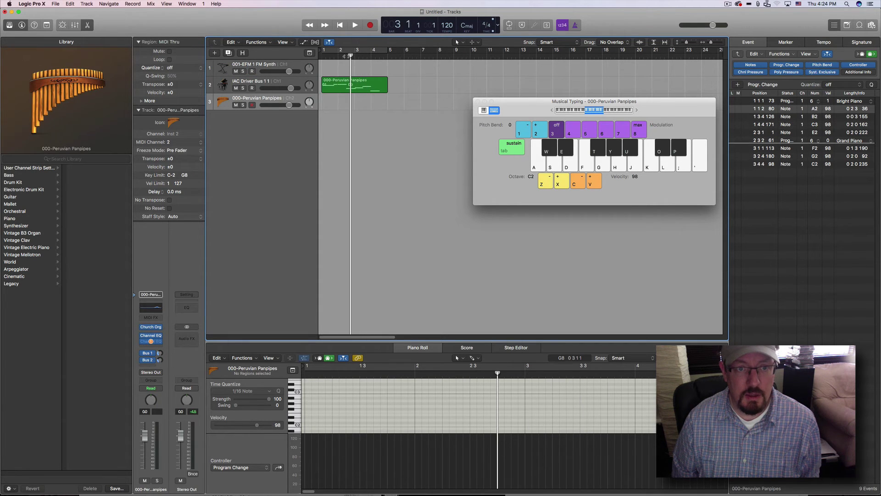
key(period)
key(period)
key(period)
key(period)
key(Return)
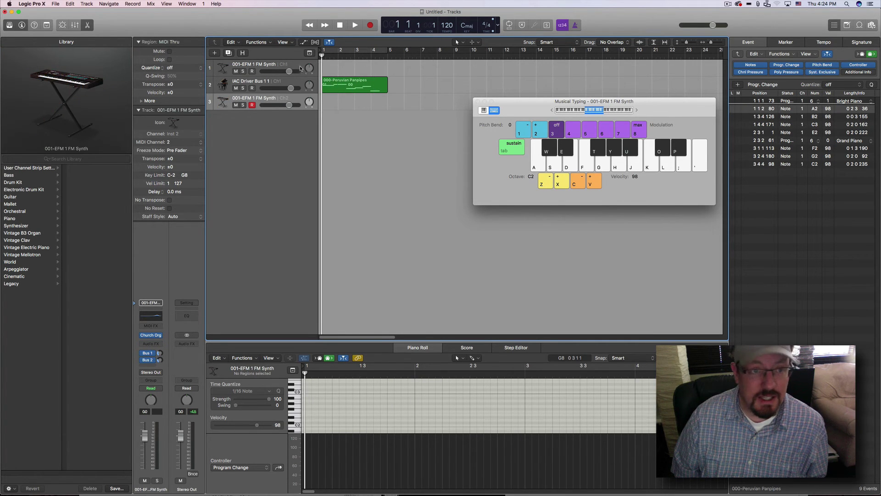
click(226, 65)
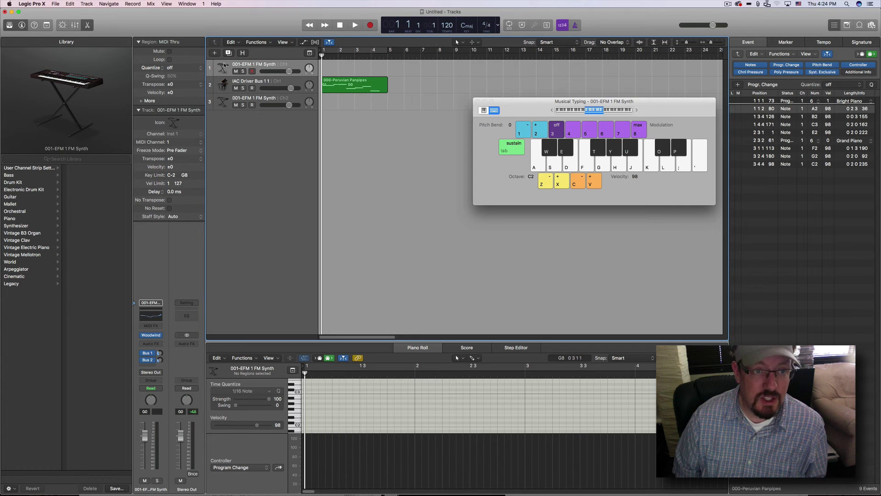
Look over the track's channel strip Performance list and close it unchanged
click(152, 302)
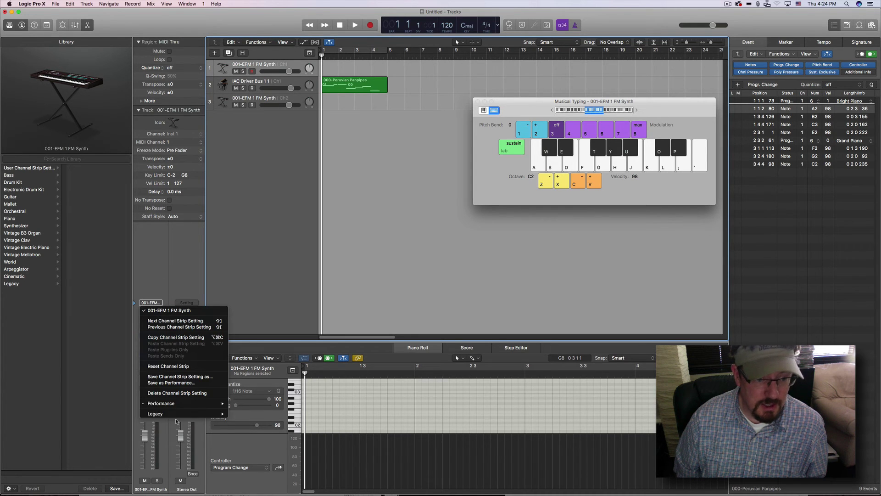
mouse_move(183, 403)
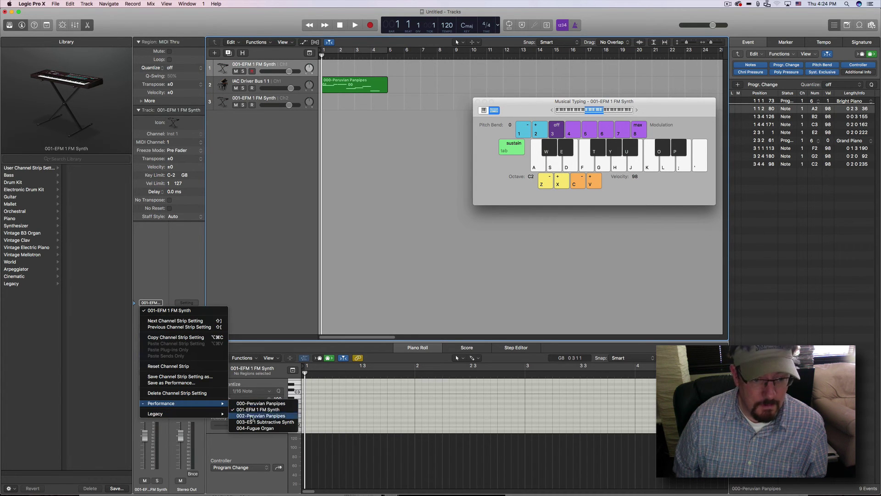
click(344, 57)
In the enlarged Piano Roll's Program Change lane, add program change 3 (HonkyTonk Piano) at 1 3 4 181
click(331, 80)
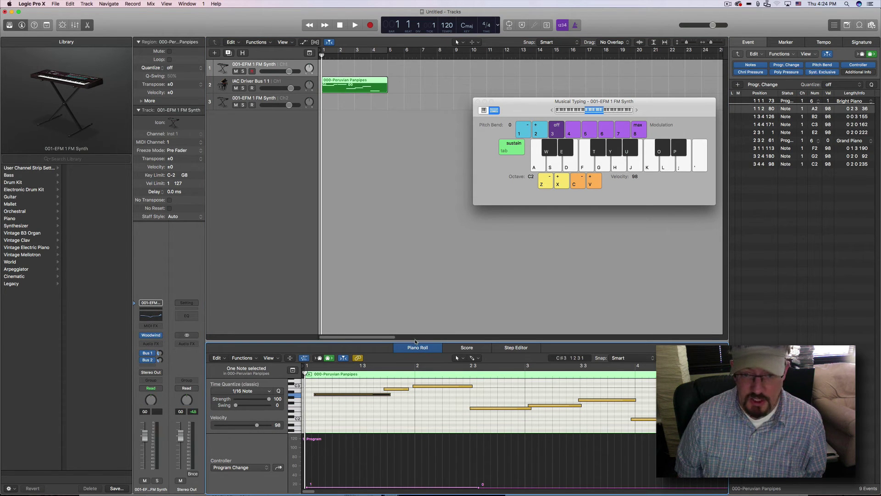
drag(415, 341, 415, 292)
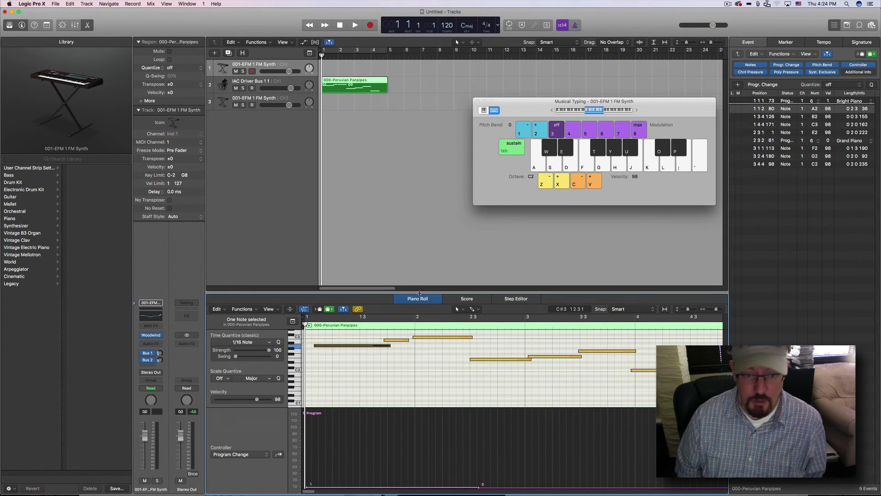
click(257, 455)
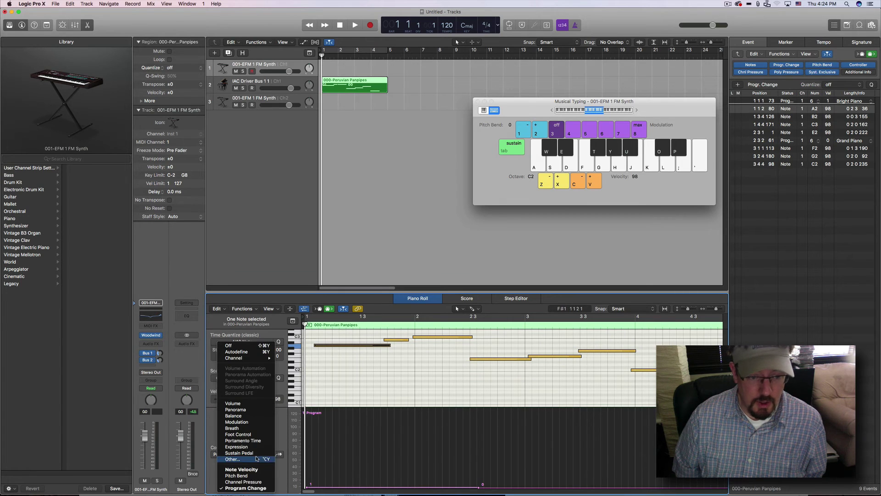
click(251, 489)
click(385, 486)
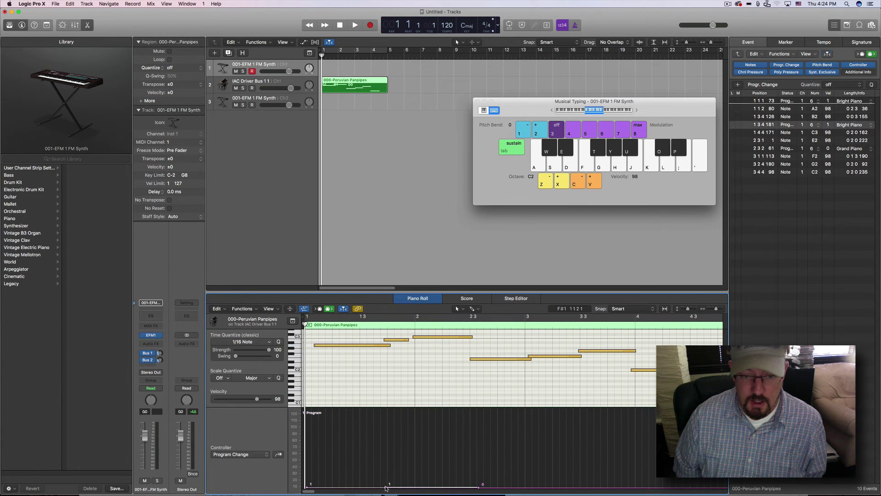
drag(385, 487, 386, 485)
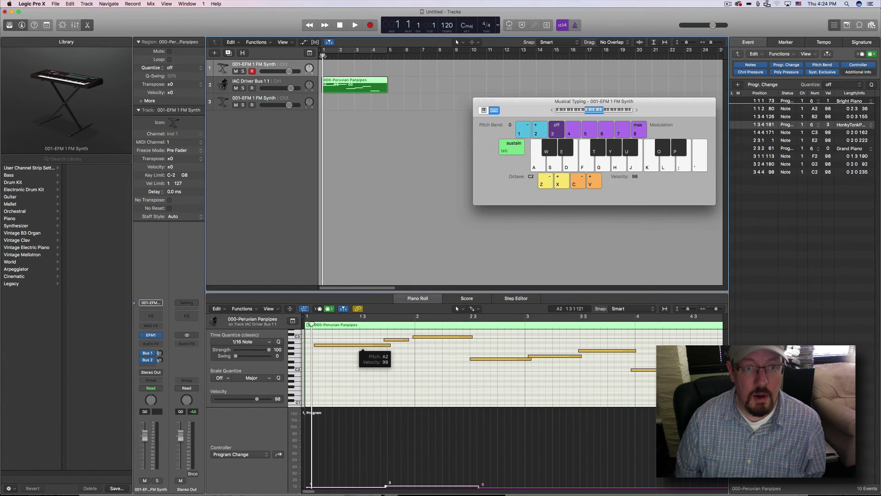
Play the song briefly and stop, then play again and stop around bar 4
key(space)
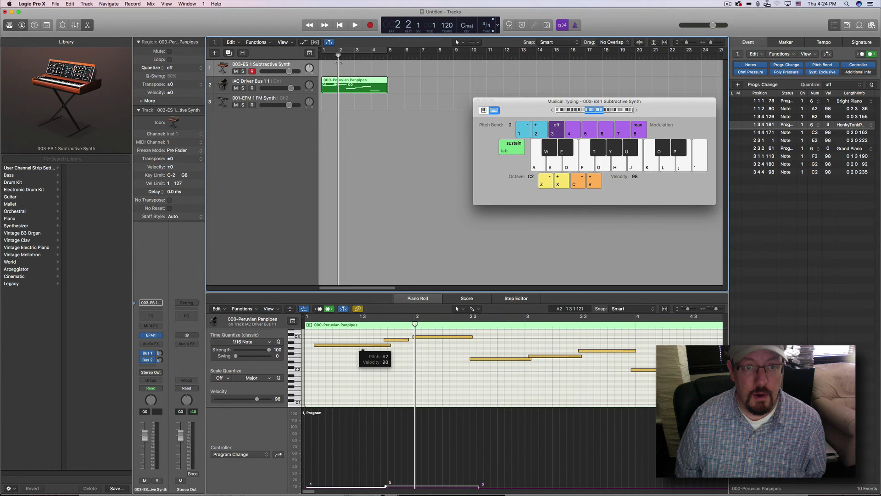
key(space)
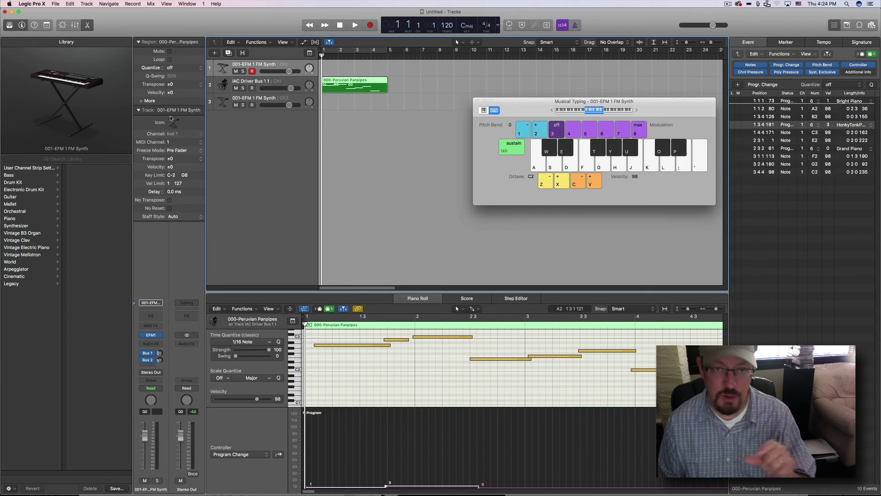
key(space)
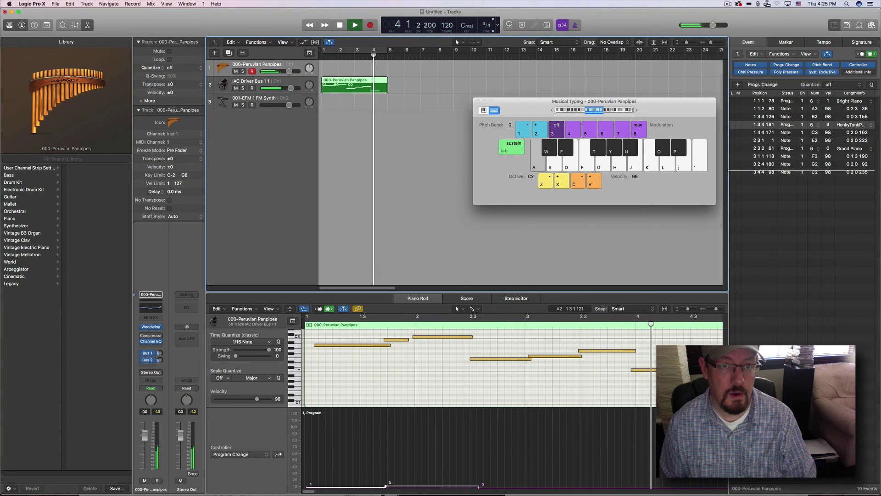
key(space)
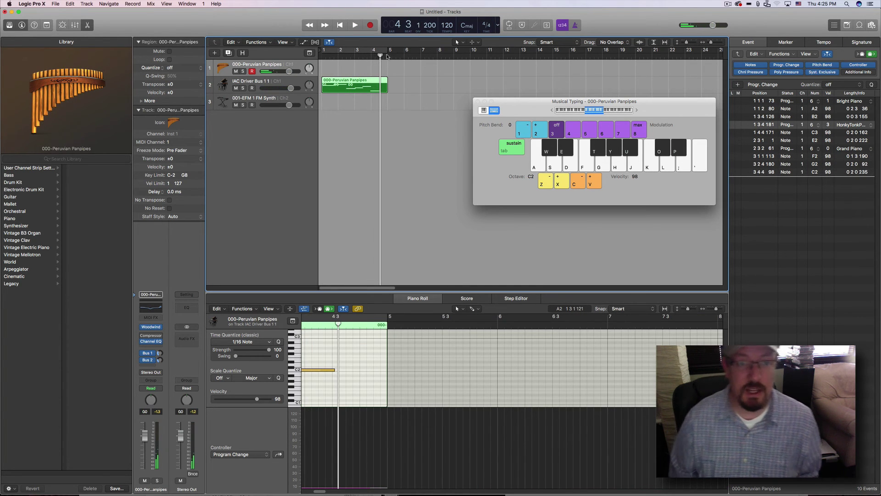
Move the playhead back to bar 1, then select the IAC Driver Bus 1 1 track showing program 3
click(379, 55)
click(325, 56)
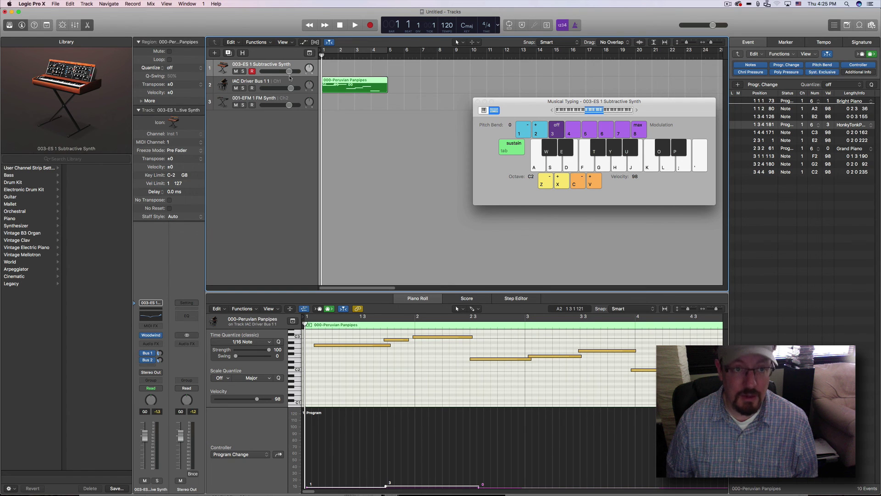
click(267, 83)
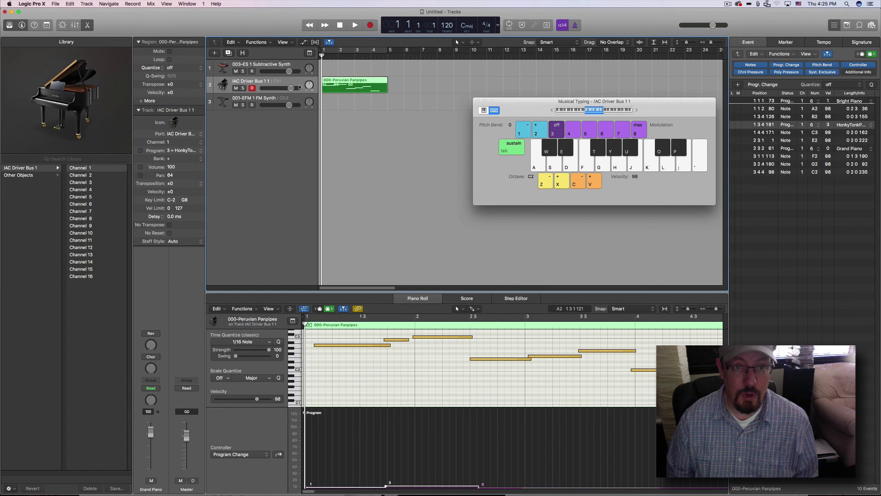